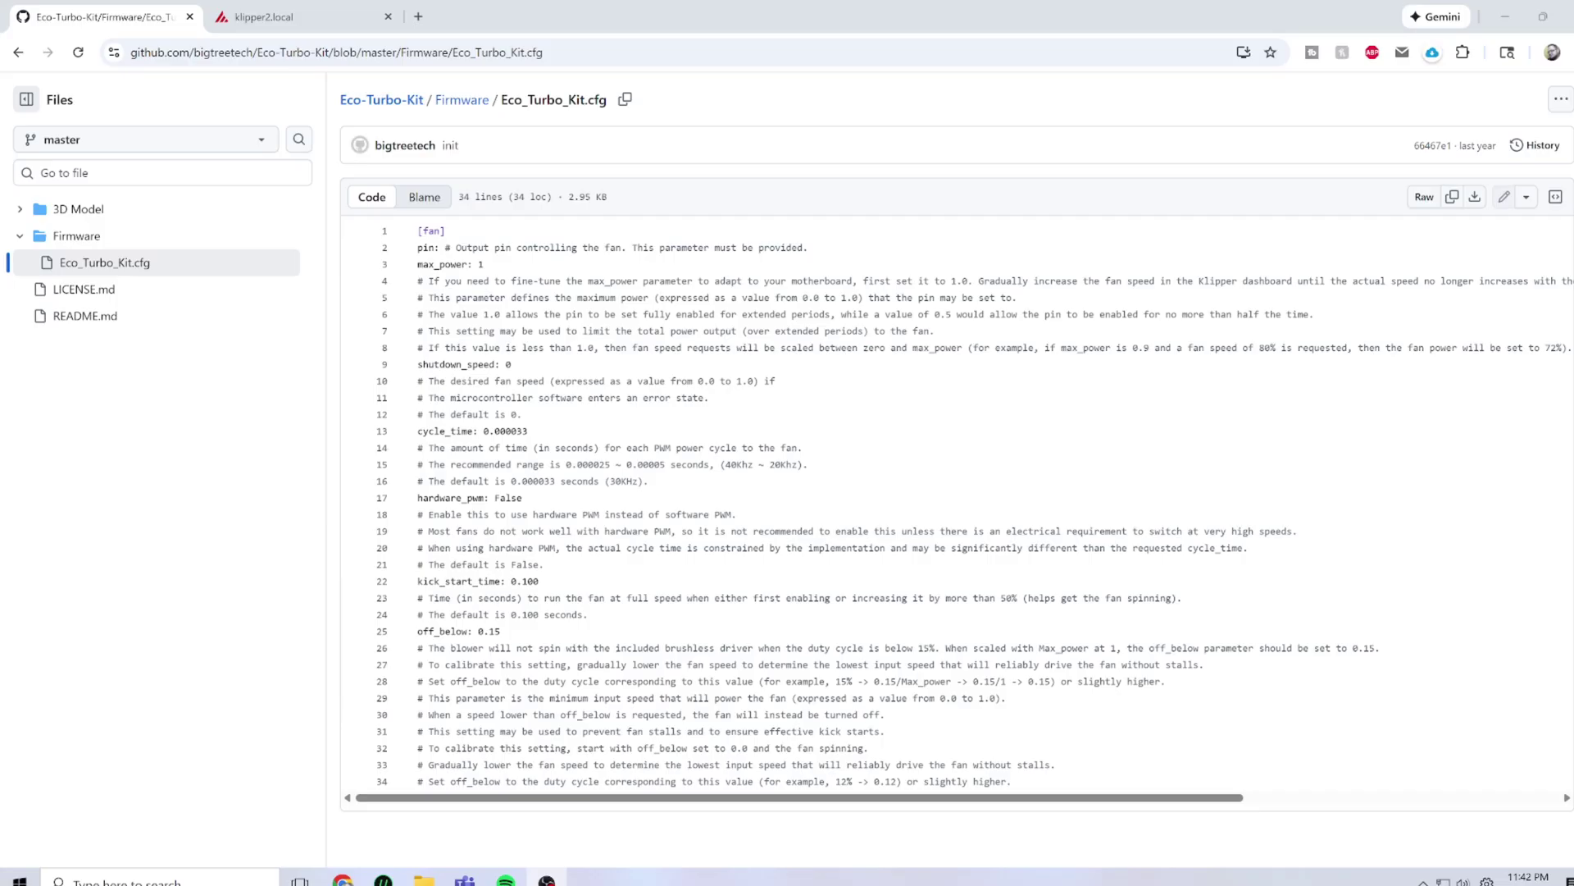
Copy the raw Eco_Turbo_Kit.cfg contents from GitHub and switch to the klipper2.local dashboard.
{"action": "left_click", "coordinate": [1453, 198]}
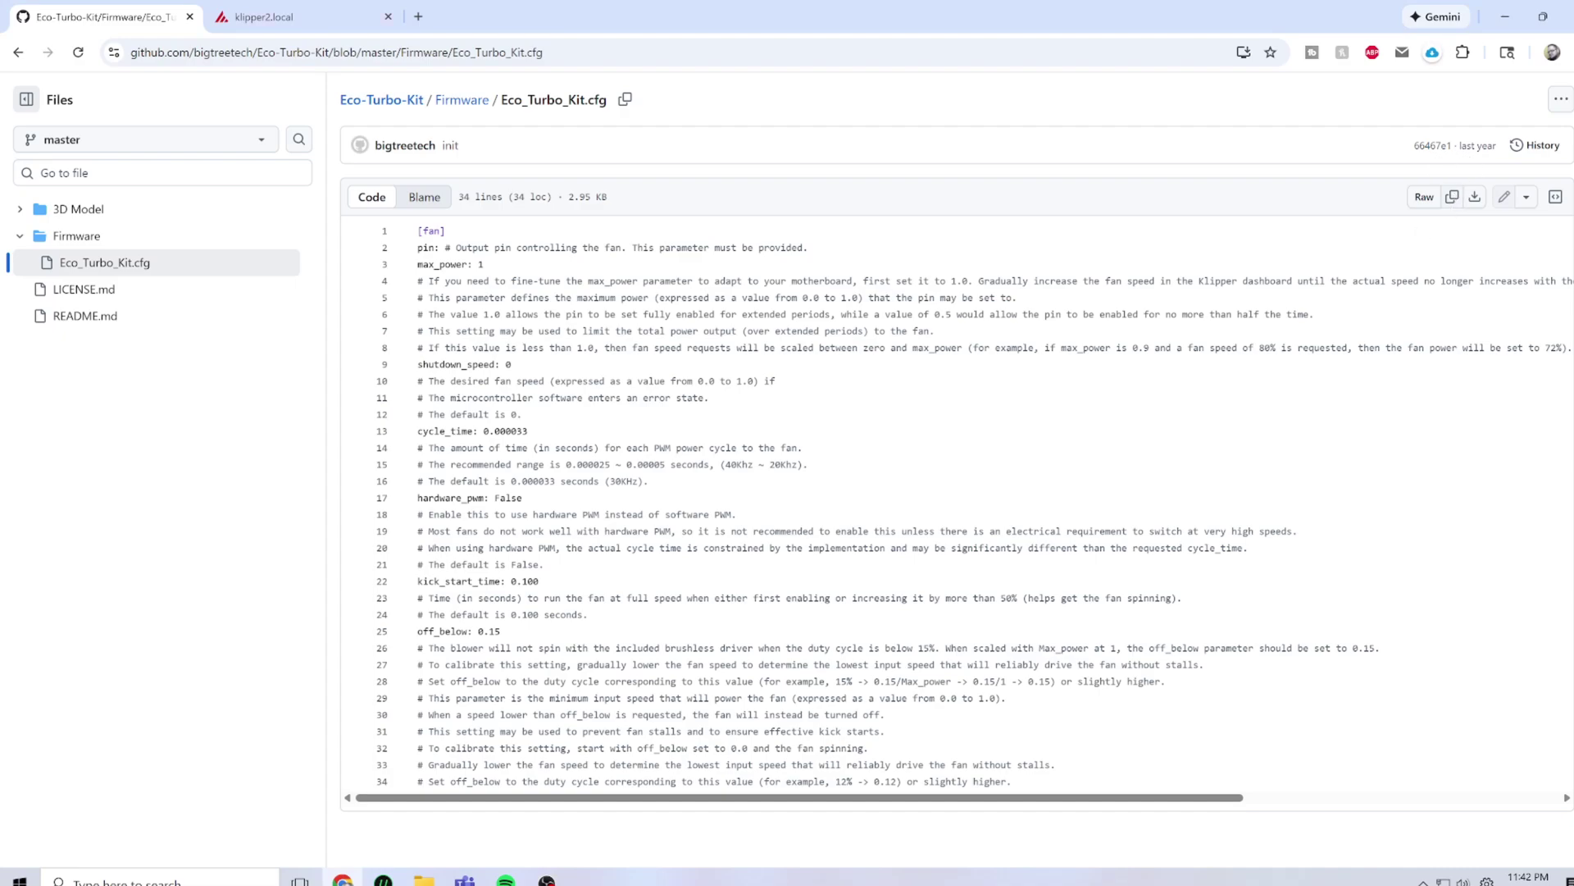
{"action": "left_click", "coordinate": [302, 24]}
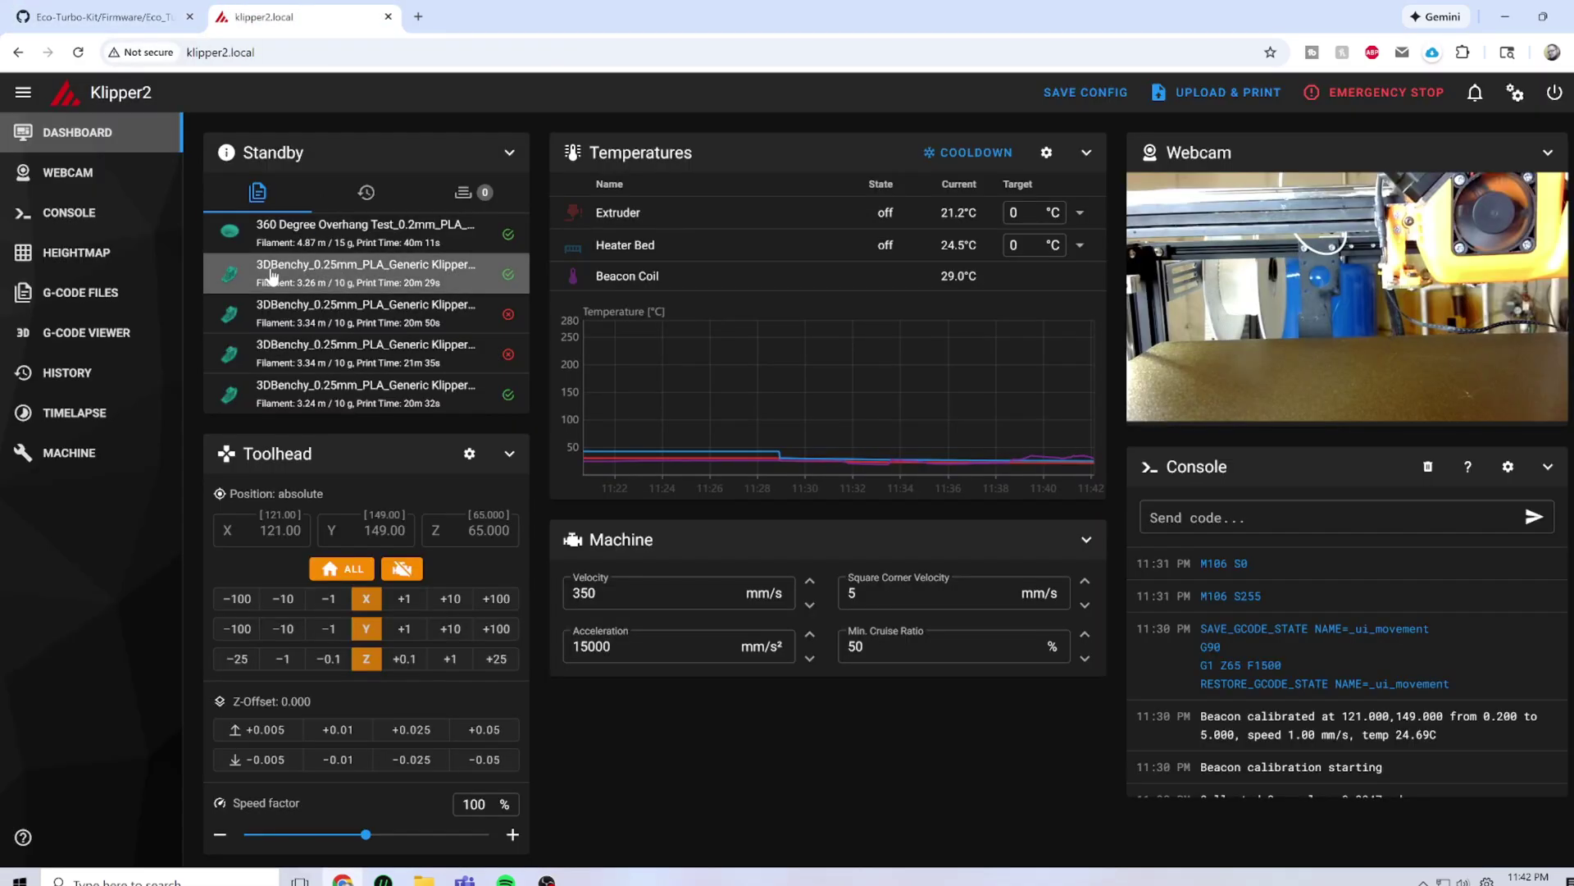
Open printer.cfg from the Machine config files and scroll down to the [fan] section.
{"action": "left_click", "coordinate": [65, 457]}
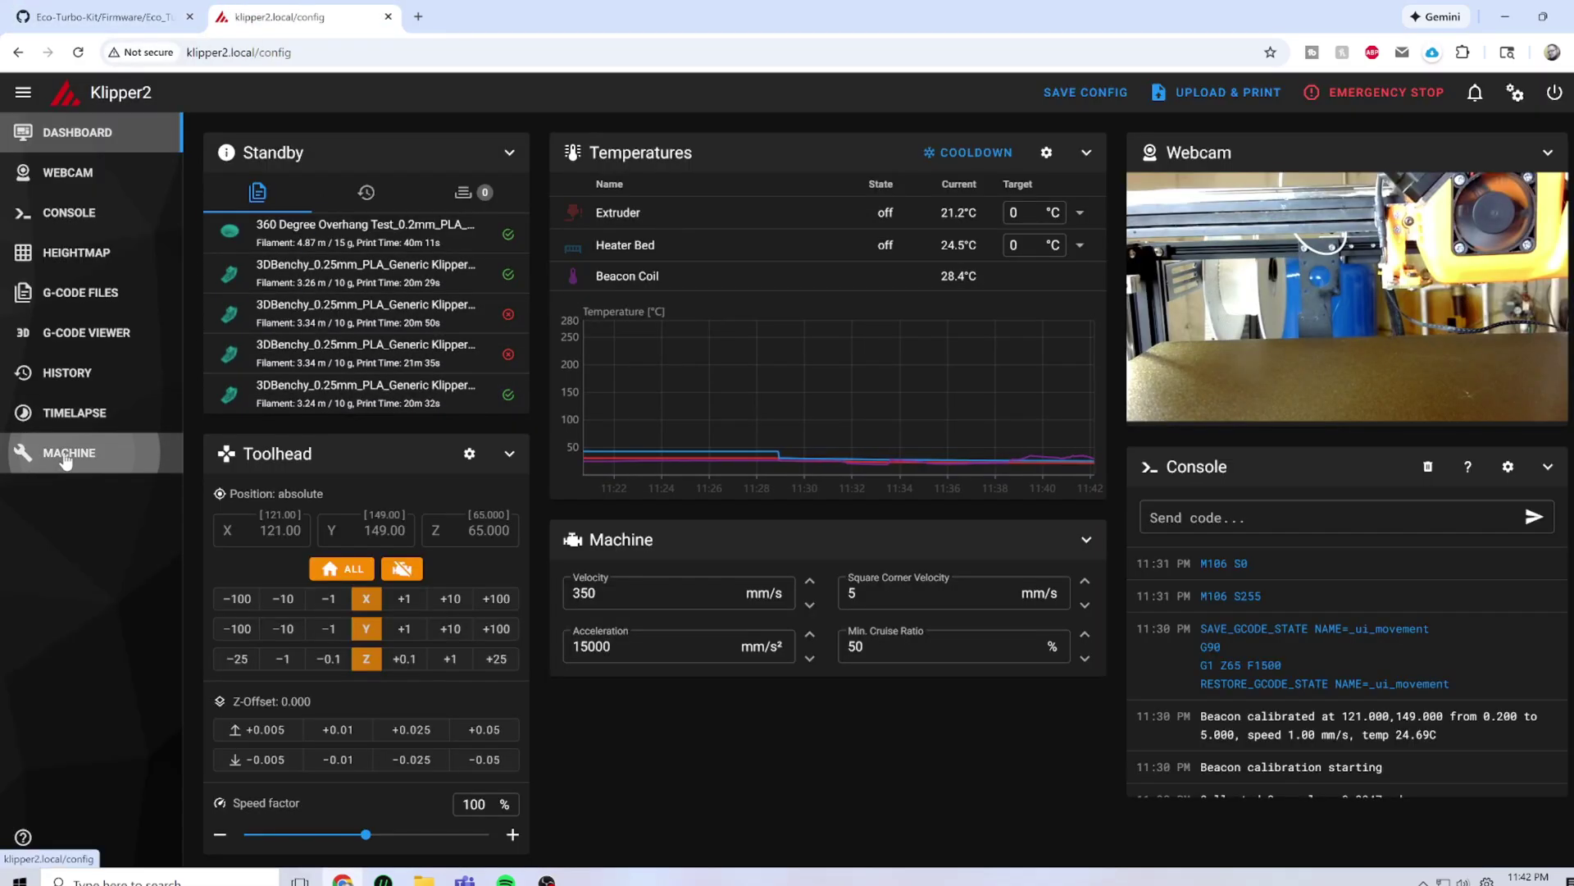
{"action": "left_click", "coordinate": [330, 533]}
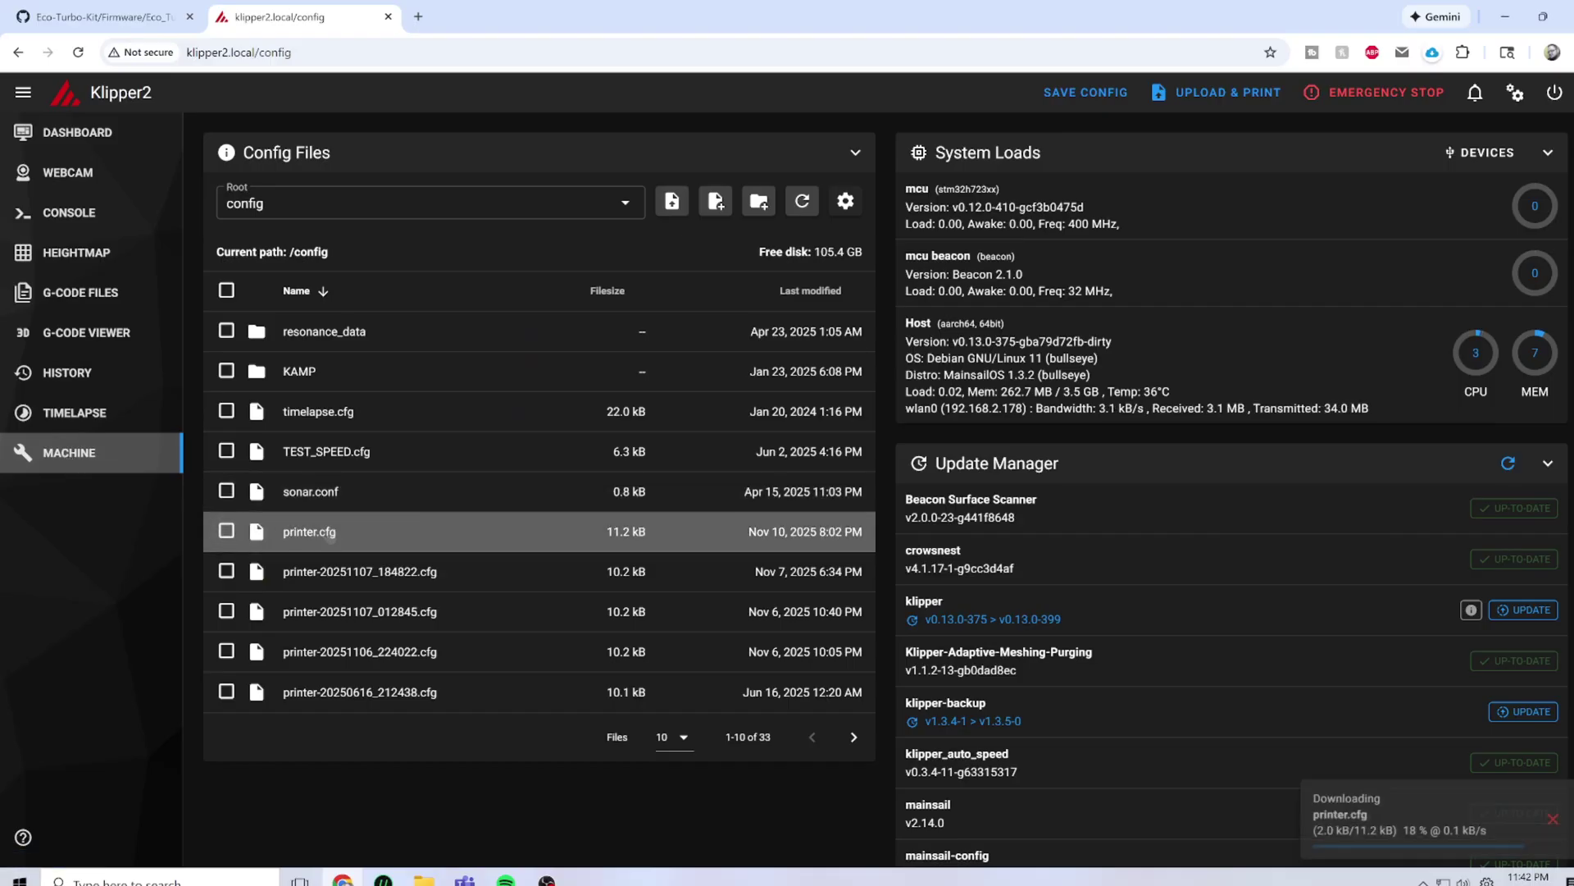
{"action": "scroll", "coordinate": [656, 492], "scroll_direction": "down", "scroll_amount": 15}
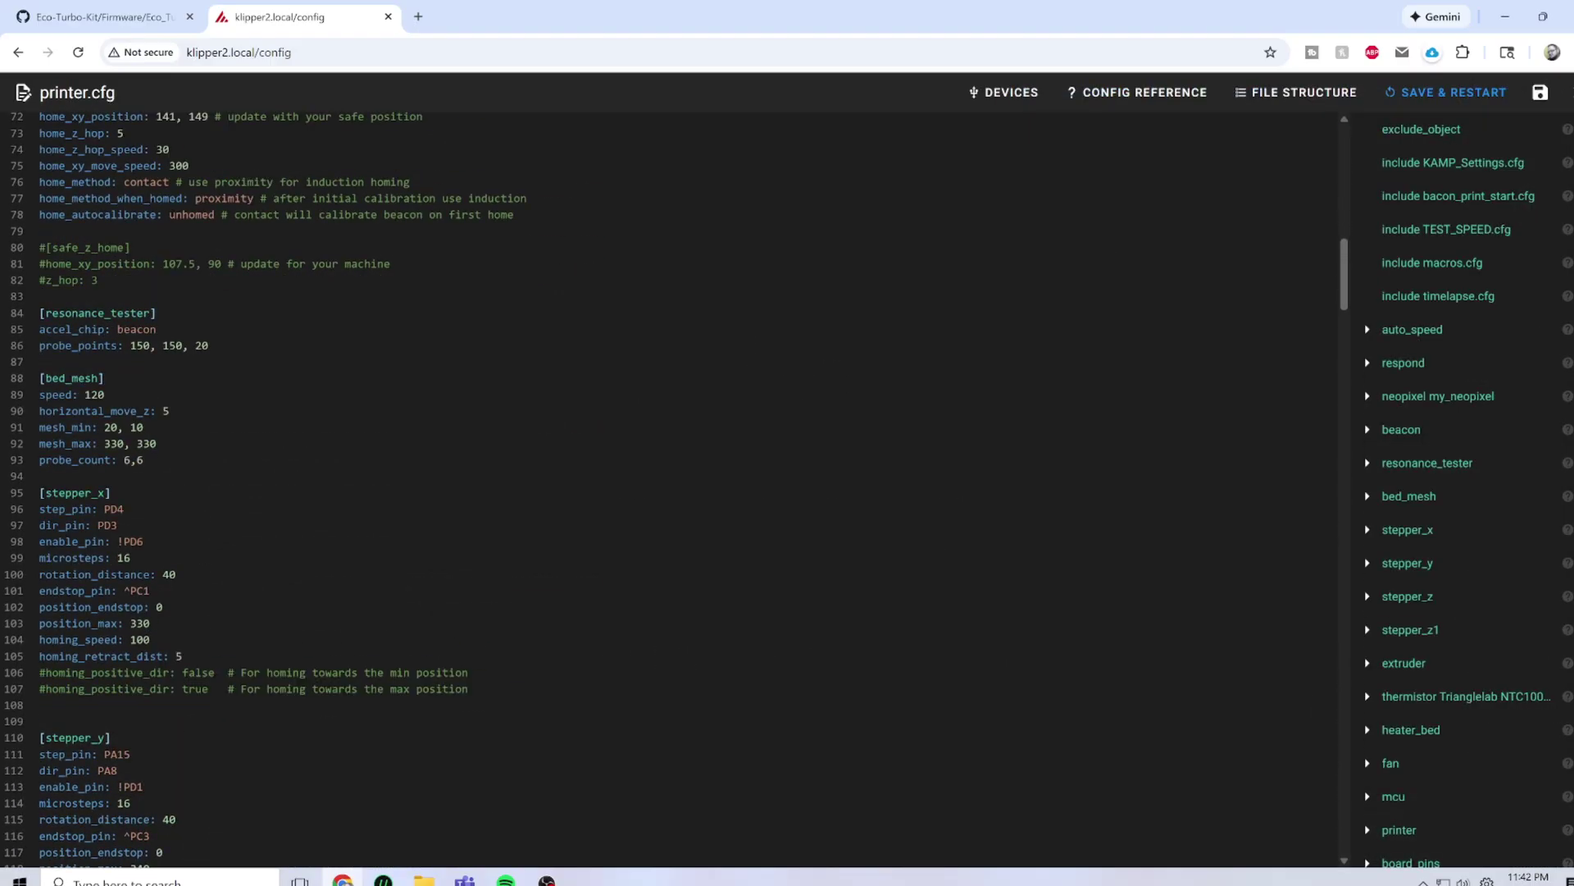
{"action": "scroll", "coordinate": [656, 492], "scroll_direction": "down", "scroll_amount": 16}
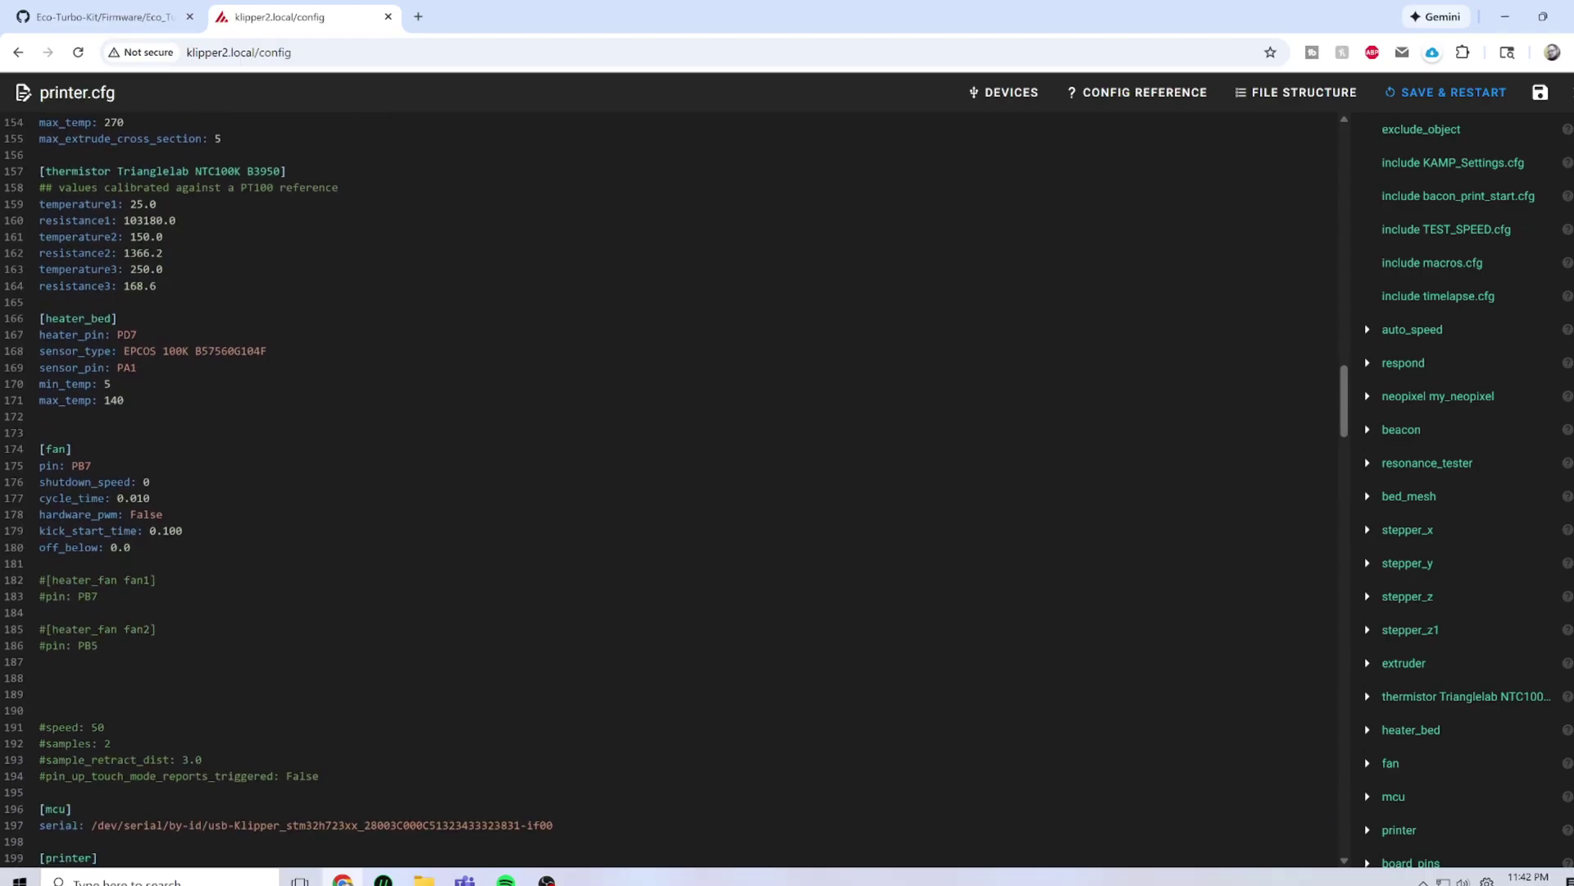
Comment out the [fan] header, pin, shutdown_speed, hardware_pwm and kick_start_time lines with #.
{"action": "left_click", "coordinate": [1391, 762]}
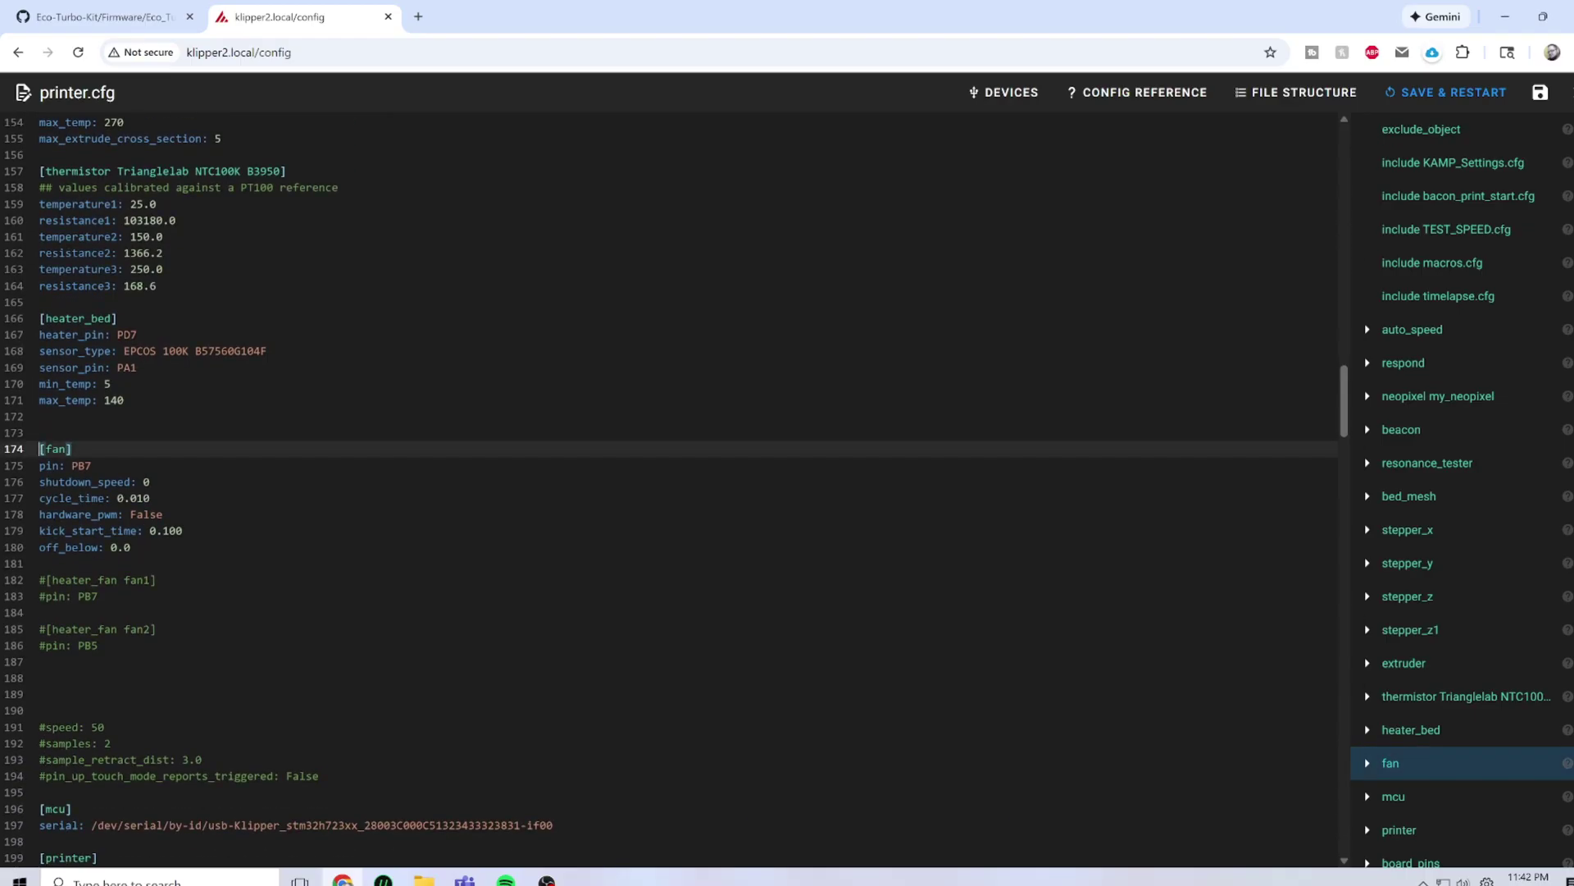
{"action": "type", "text": "#"}
{"action": "key", "text": "Down"}
{"action": "key", "text": "Down"}
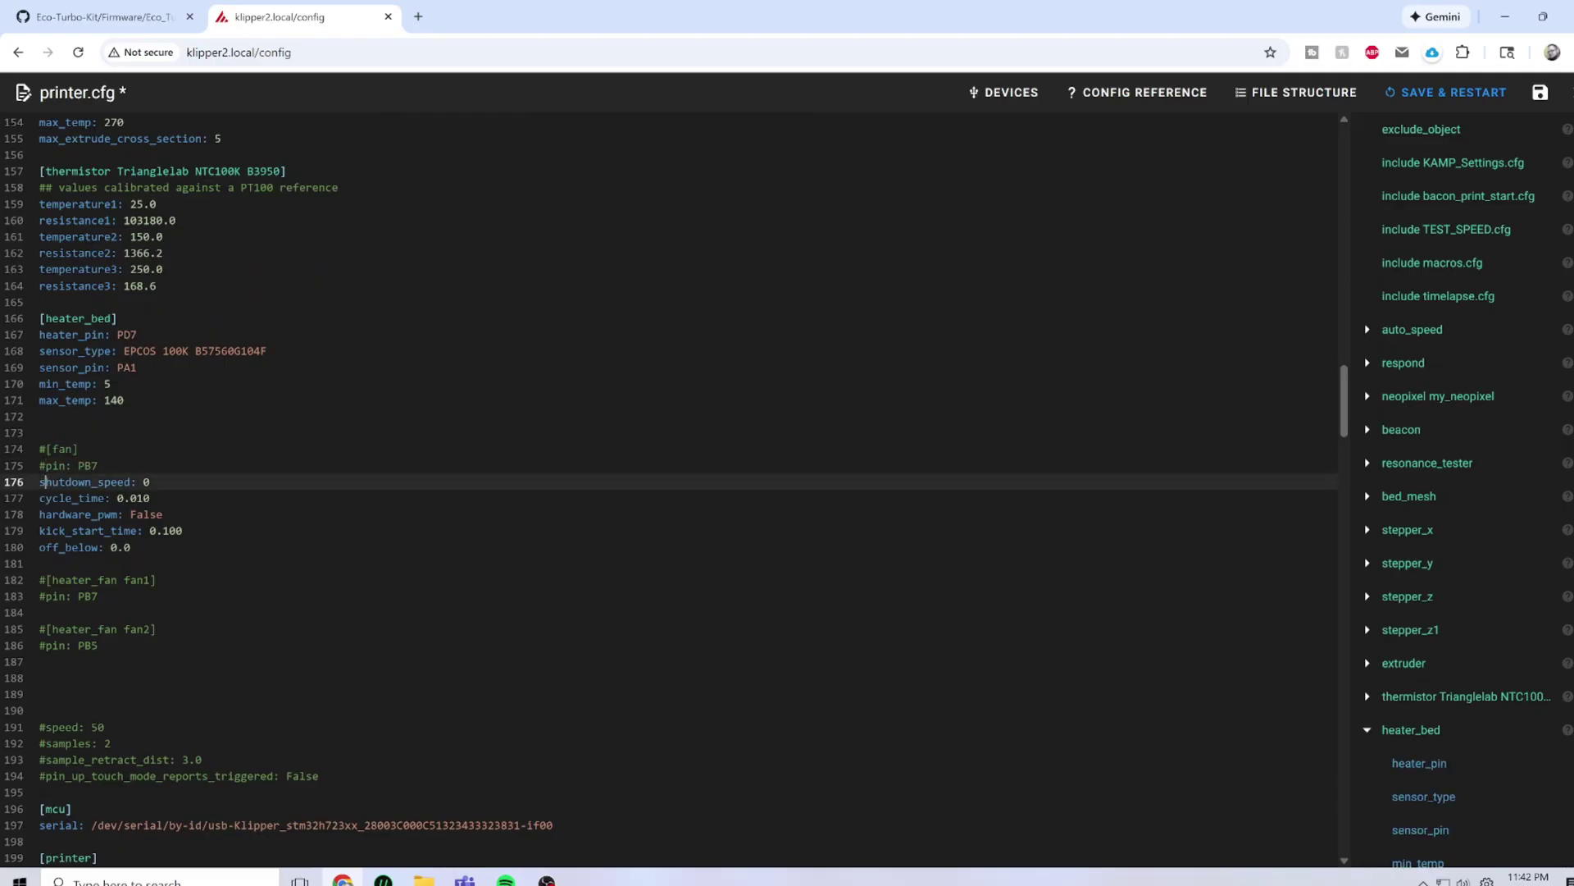
{"action": "type", "text": "#"}
{"action": "key", "text": "Down"}
{"action": "type", "text": "#"}
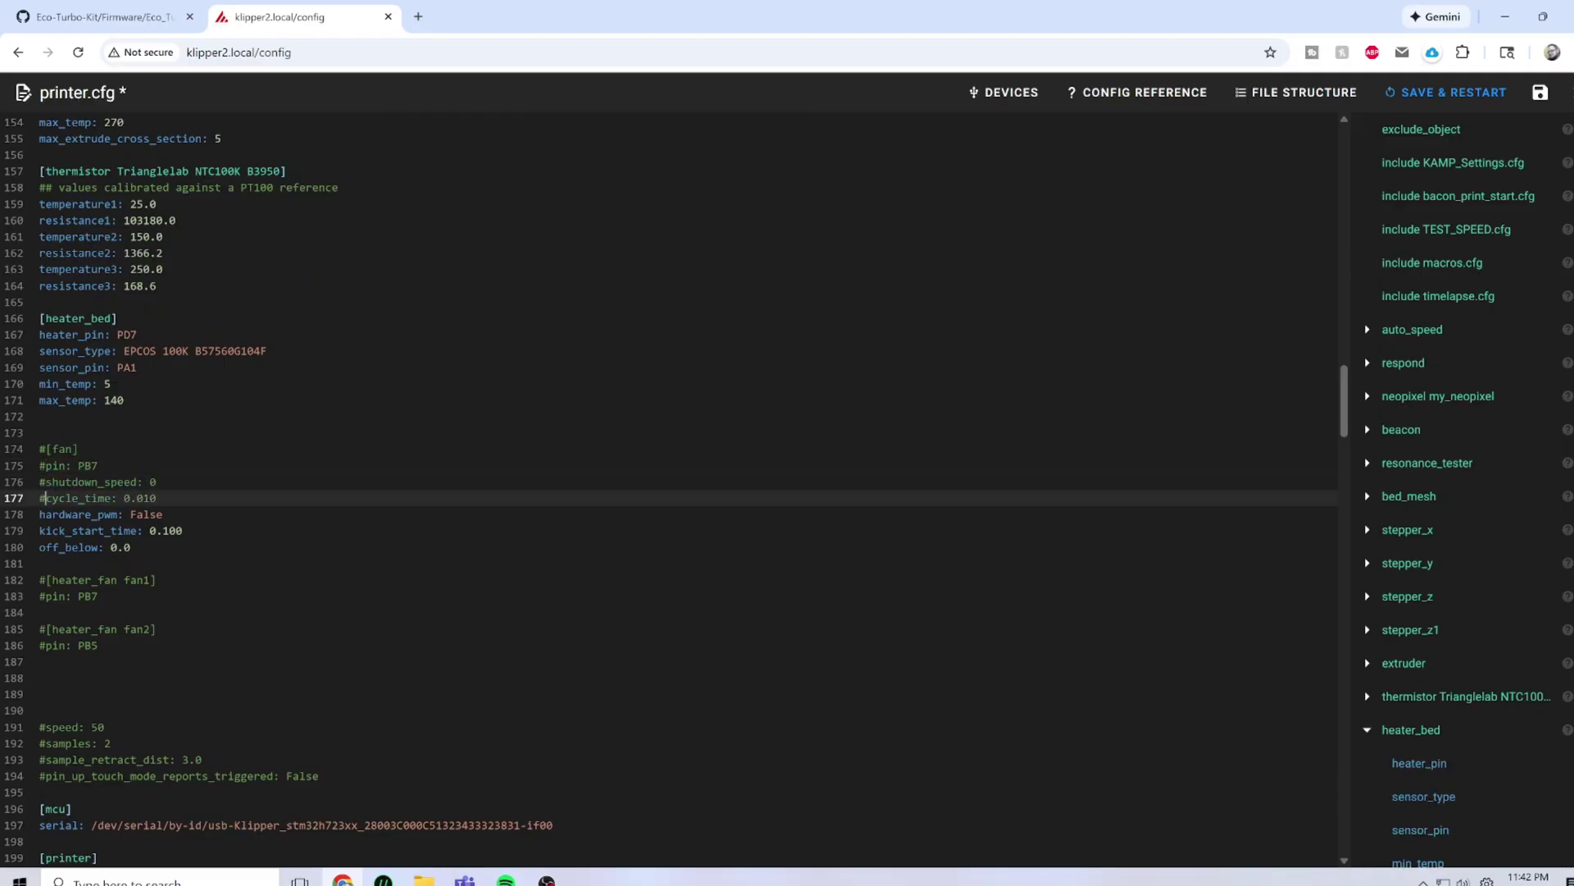
{"action": "key", "text": "Down"}
{"action": "type", "text": "#"}
{"action": "key", "text": "Down"}
{"action": "type", "text": "#"}
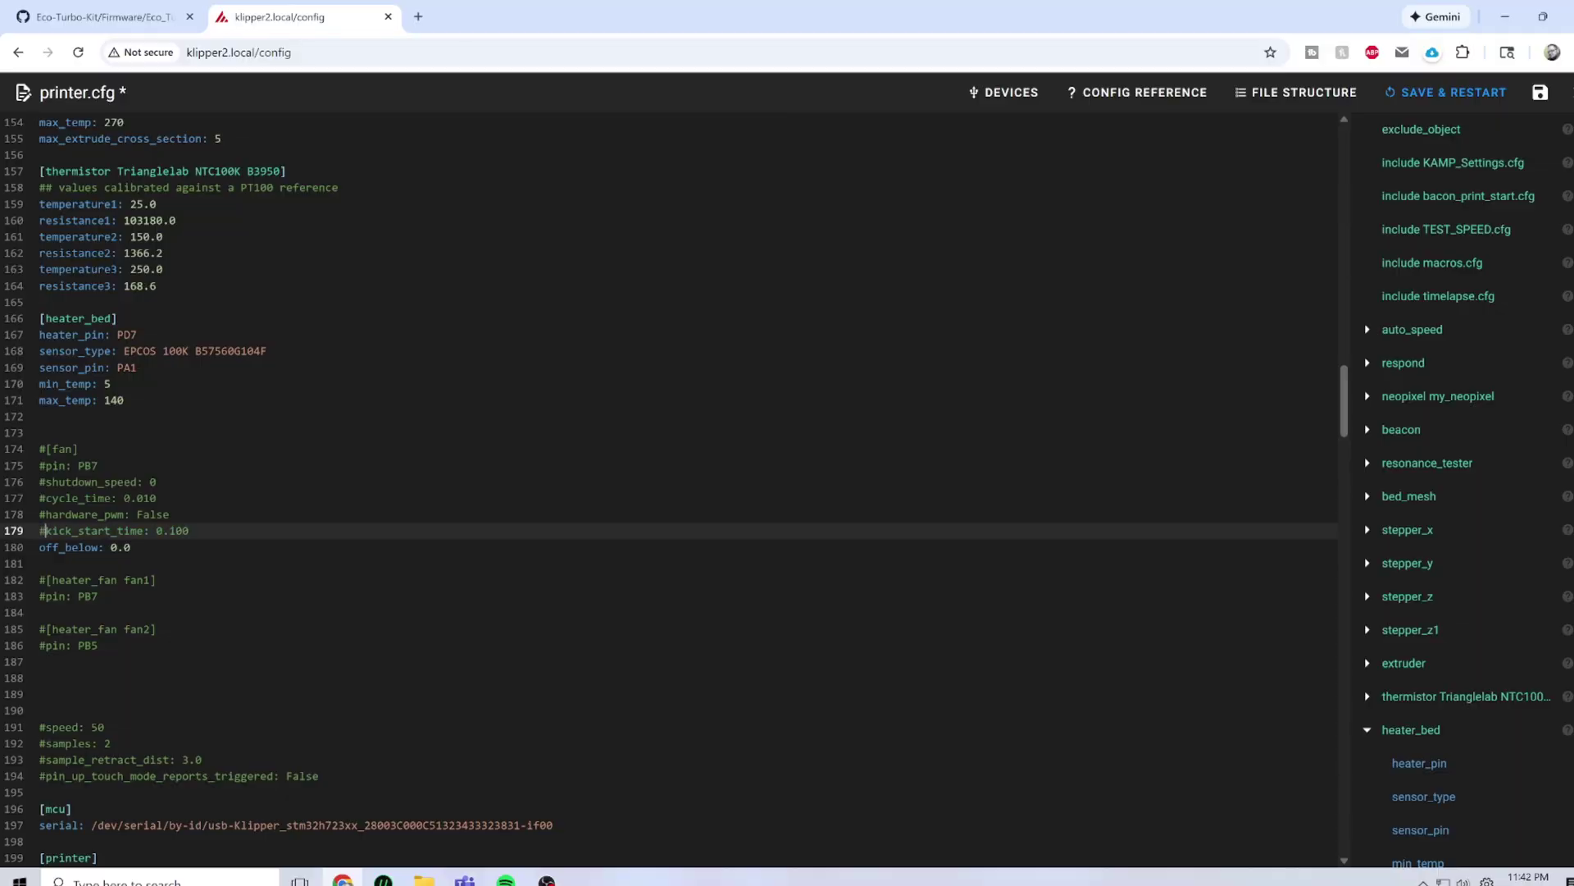
{"action": "key", "text": "Down"}
{"action": "type", "text": "#"}
Insert blank lines above the commented-out old fan section.
{"action": "key", "text": "Up"}
{"action": "key", "text": "Up"}
{"action": "key", "text": "Up"}
{"action": "key", "text": "Up"}
{"action": "key", "text": "Up"}
{"action": "key", "text": "Up"}
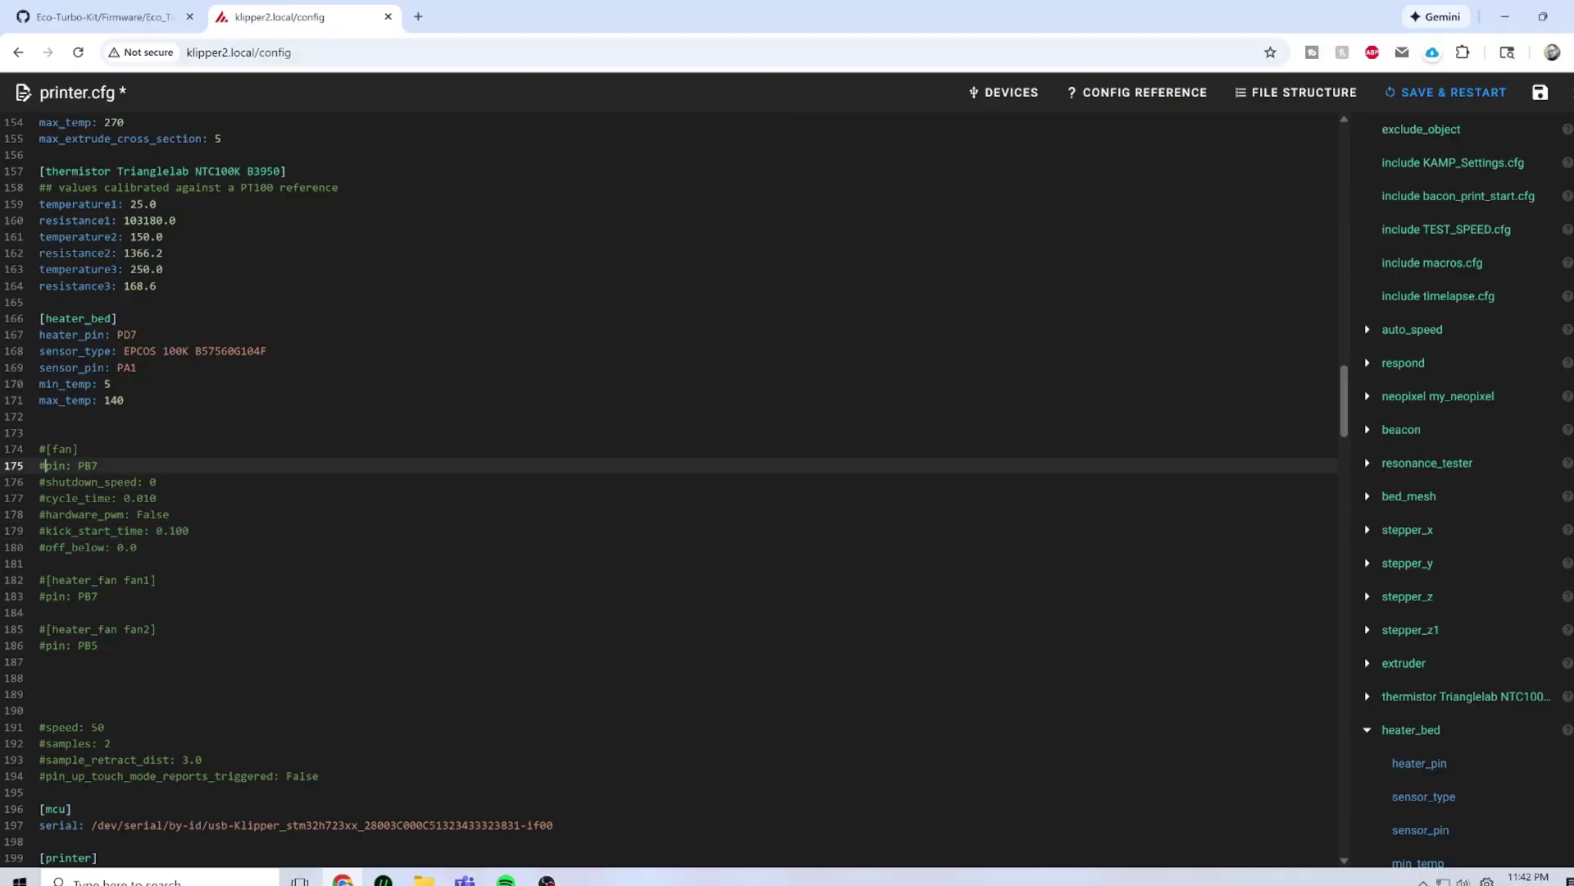
{"action": "key", "text": "Return"}
{"action": "key", "text": "Return"}
{"action": "key", "text": "Return"}
{"action": "key", "text": "Return"}
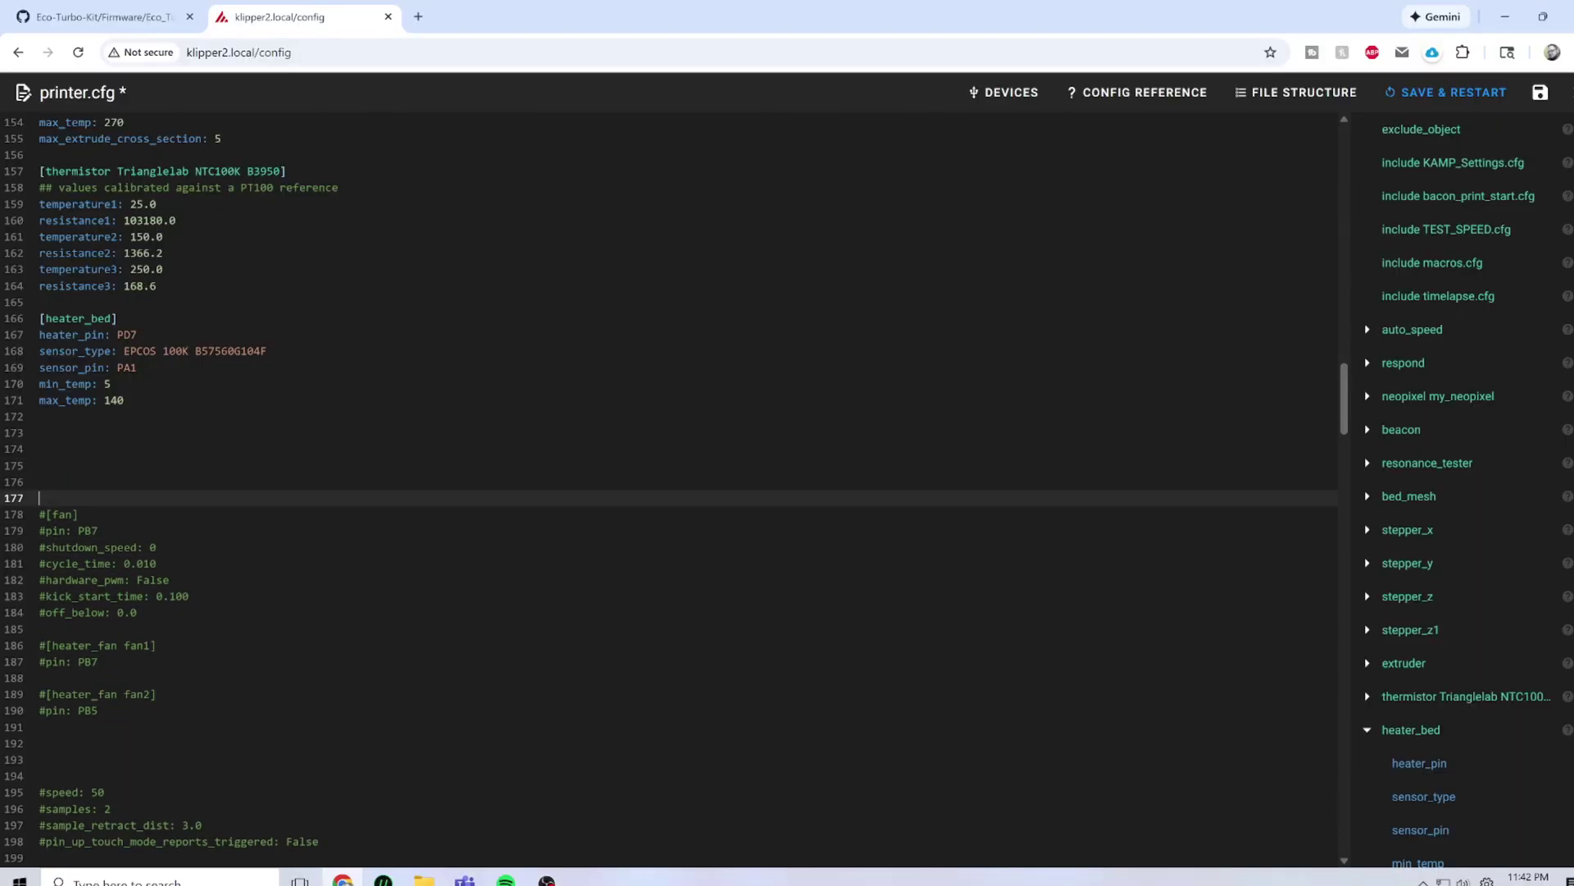
{"action": "key", "text": "Up"}
{"action": "key", "text": "Up"}
{"action": "key", "text": "Up"}
{"action": "key", "text": "Up"}
{"action": "key", "text": "Up"}
Paste the Eco Turbo Kit [fan] section and select the PB7 pin name in the old block.
{"action": "key", "text": "ctrl+v"}
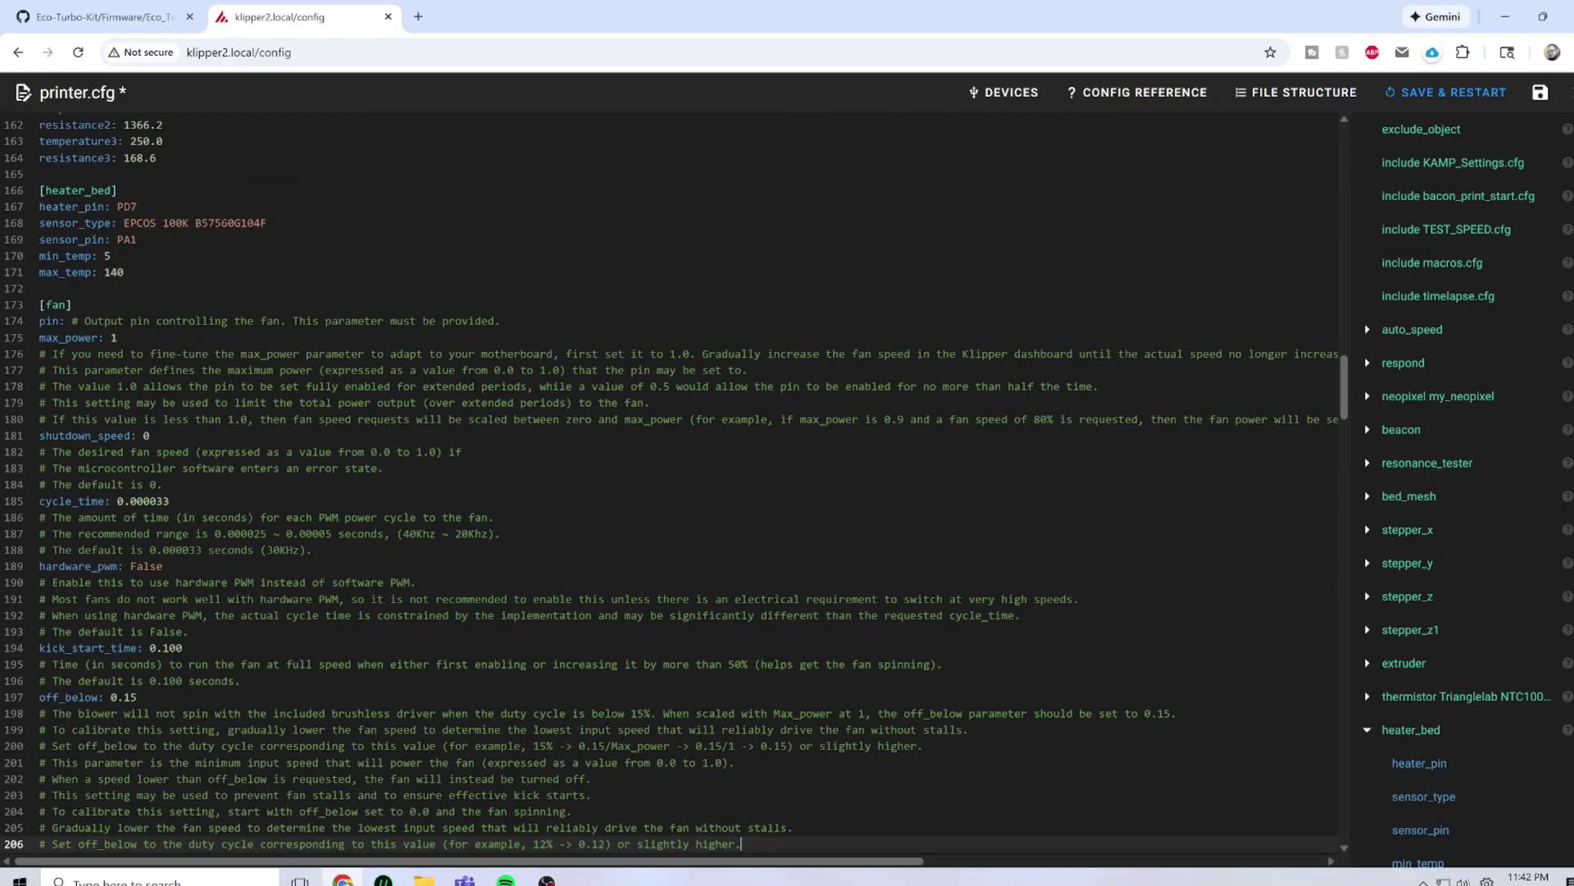
{"action": "scroll", "coordinate": [669, 483], "scroll_direction": "down", "scroll_amount": 2}
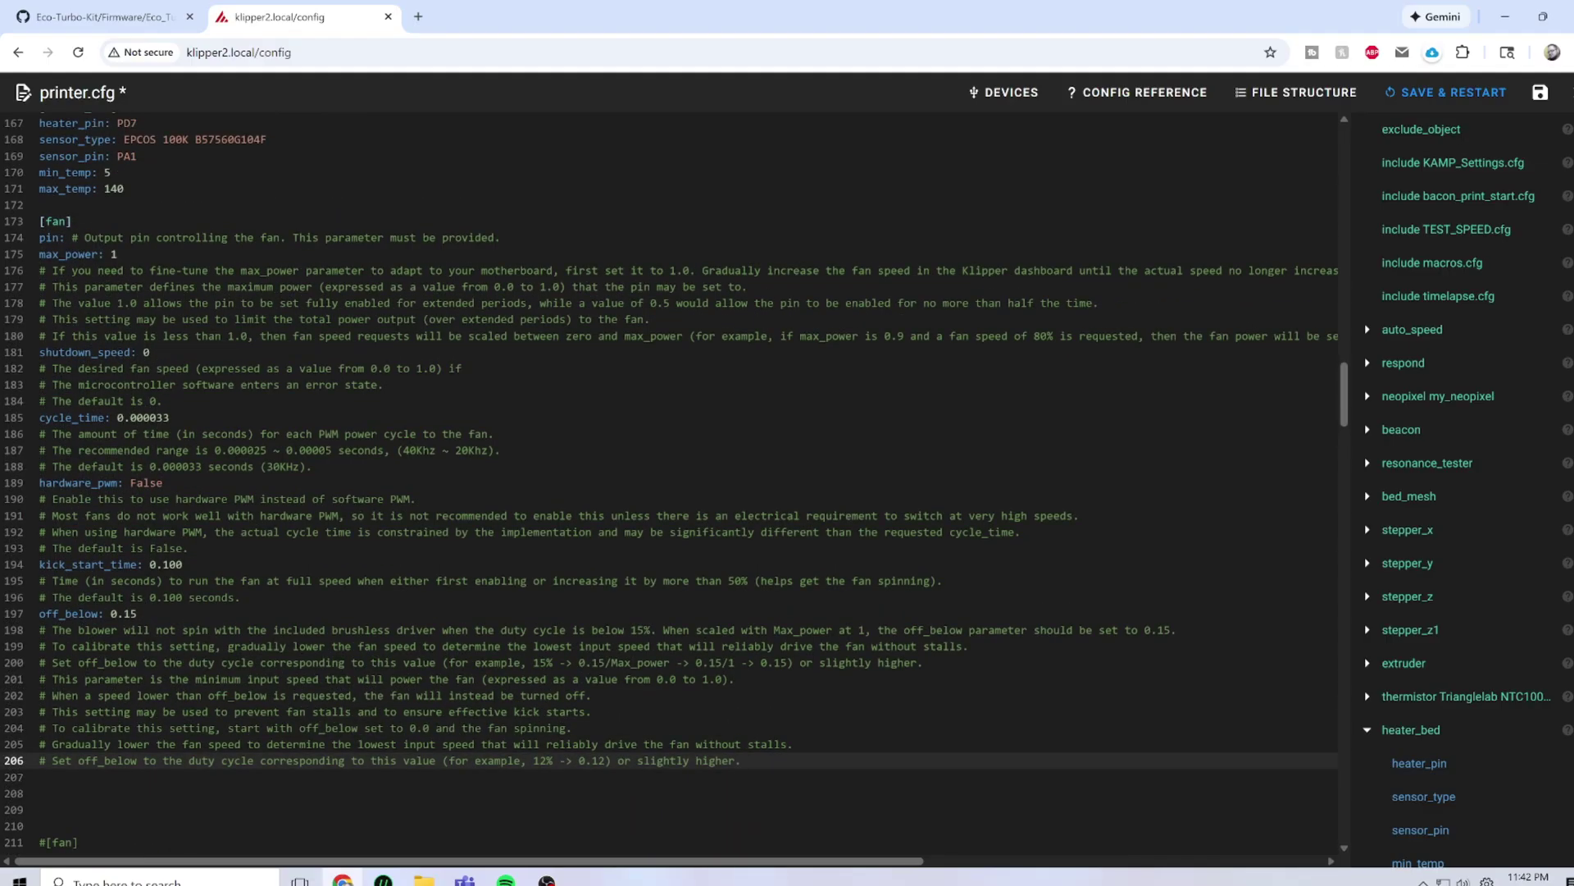
{"action": "left_click", "coordinate": [71, 237]}
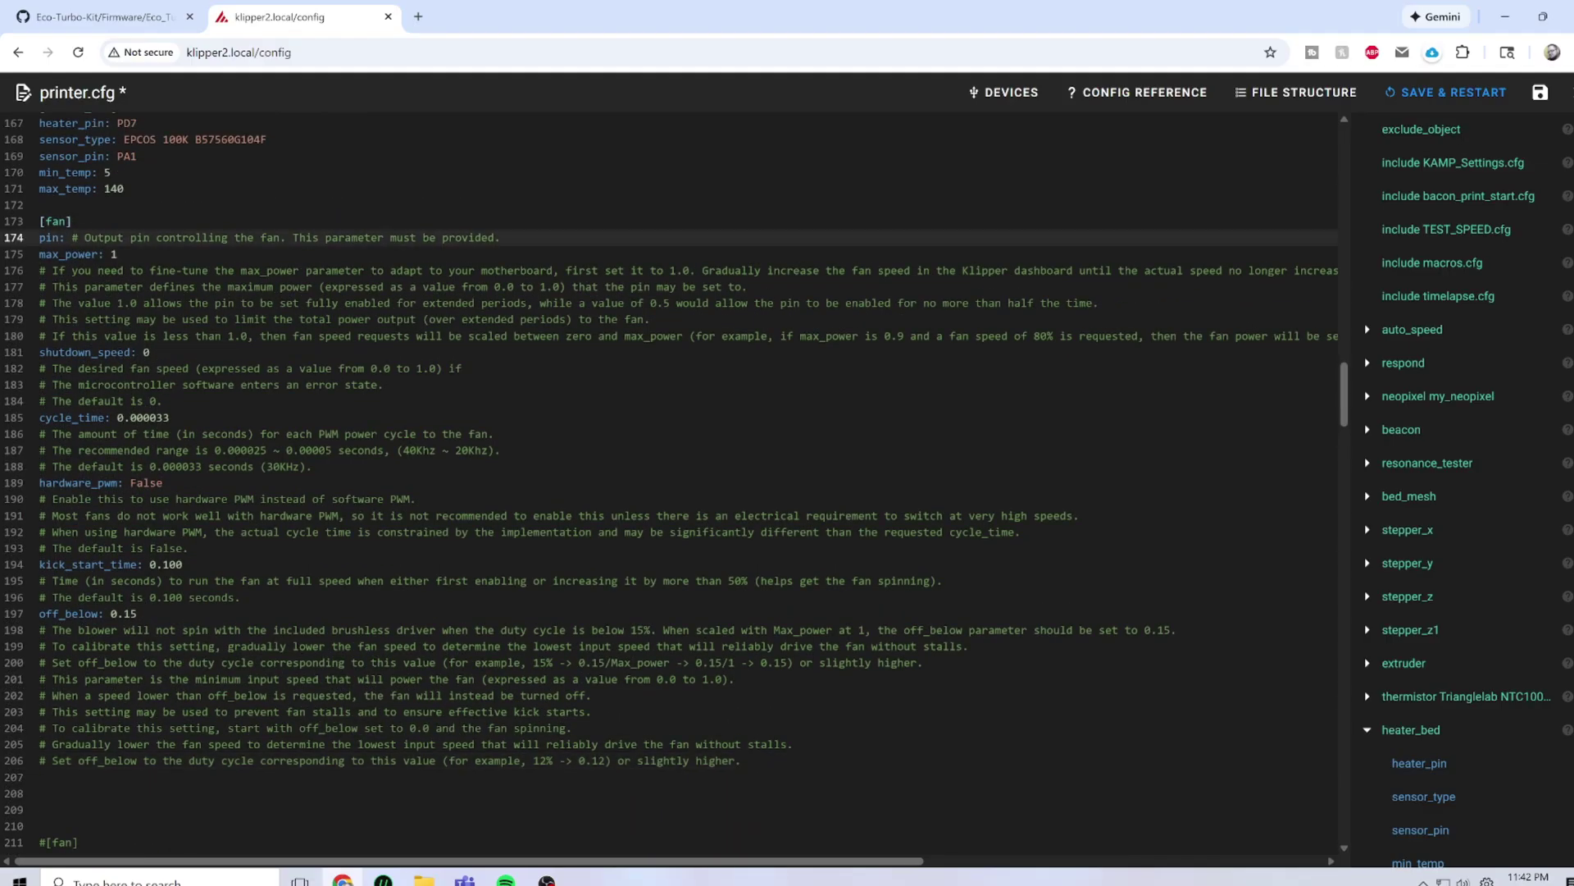
{"action": "scroll", "coordinate": [74, 237], "scroll_direction": "down", "scroll_amount": 5}
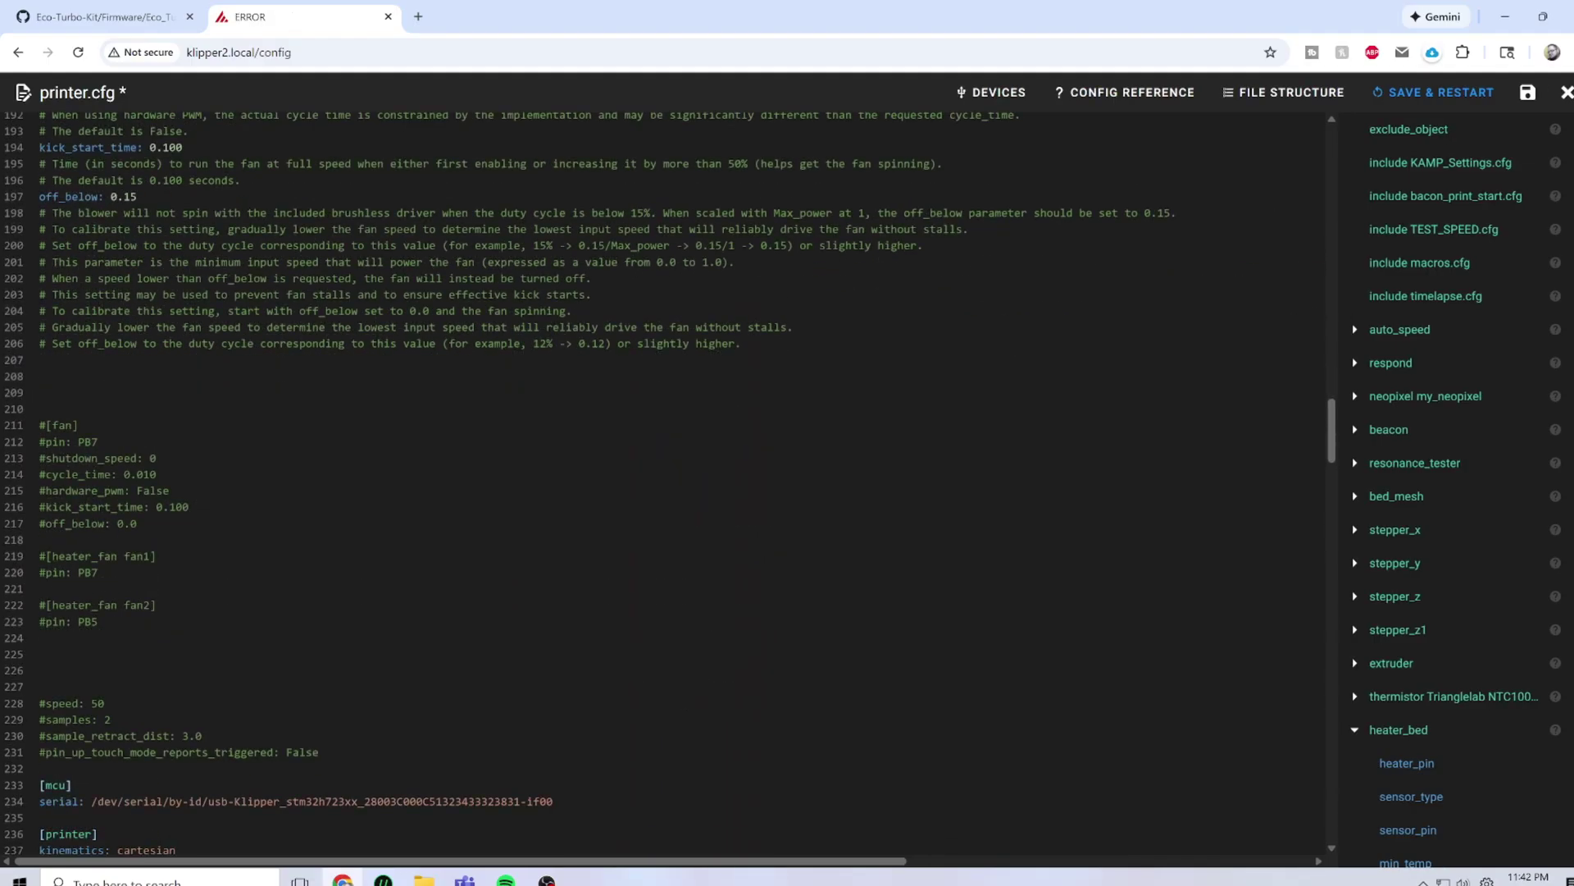
{"action": "left_click_drag", "start_coordinate": [72, 441], "coordinate": [99, 441]}
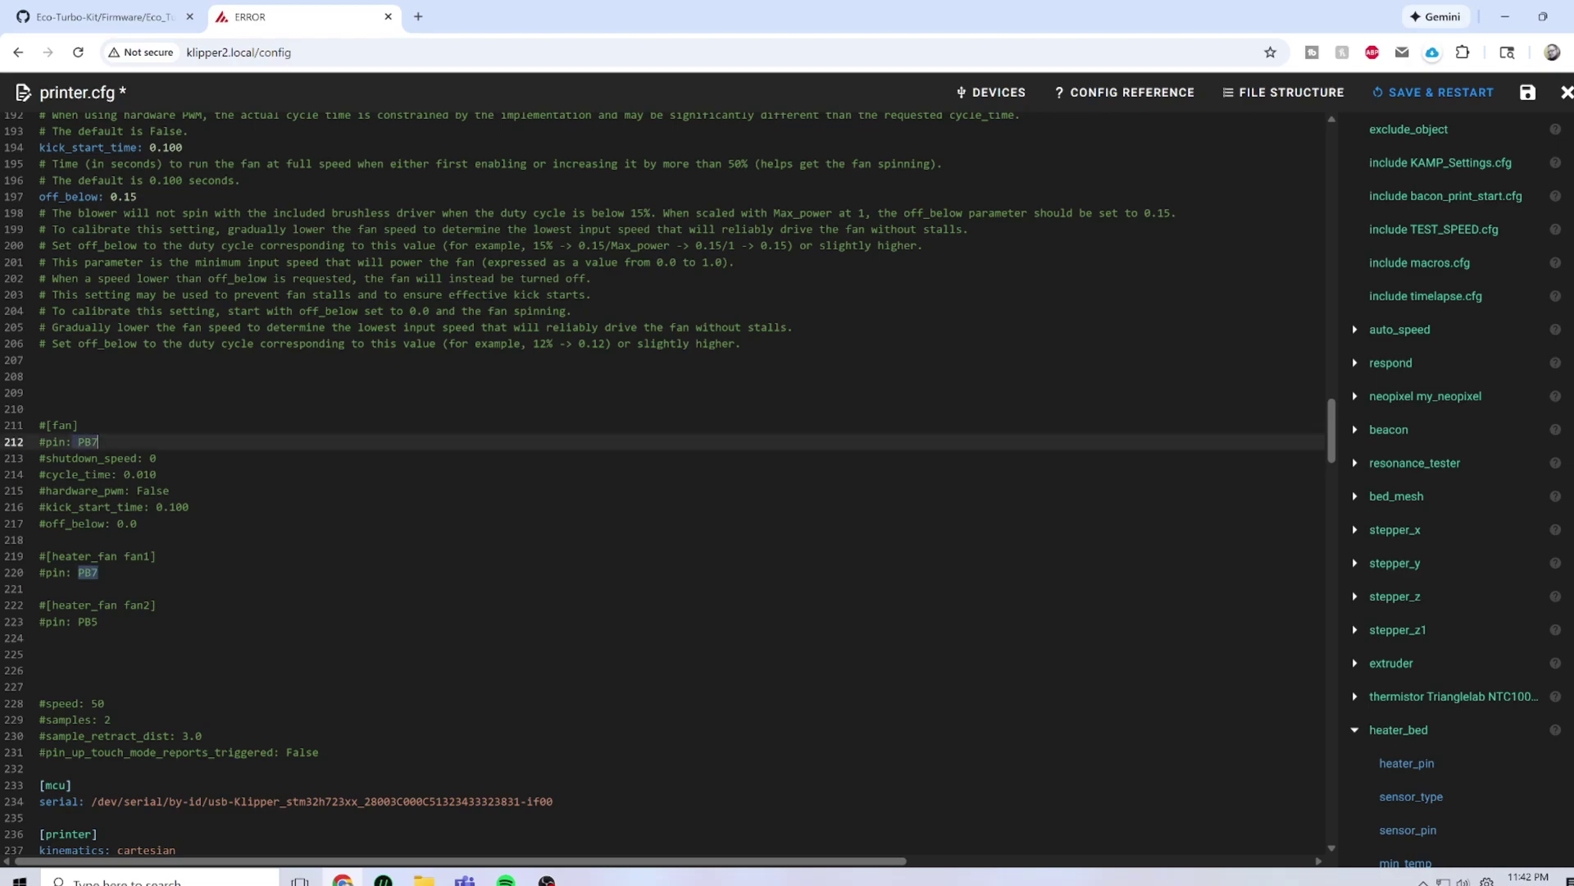
Set the new [fan] section's pin to PB7, then save & restart printer.cfg.
{"action": "scroll", "coordinate": [656, 484], "scroll_direction": "up", "scroll_amount": 5}
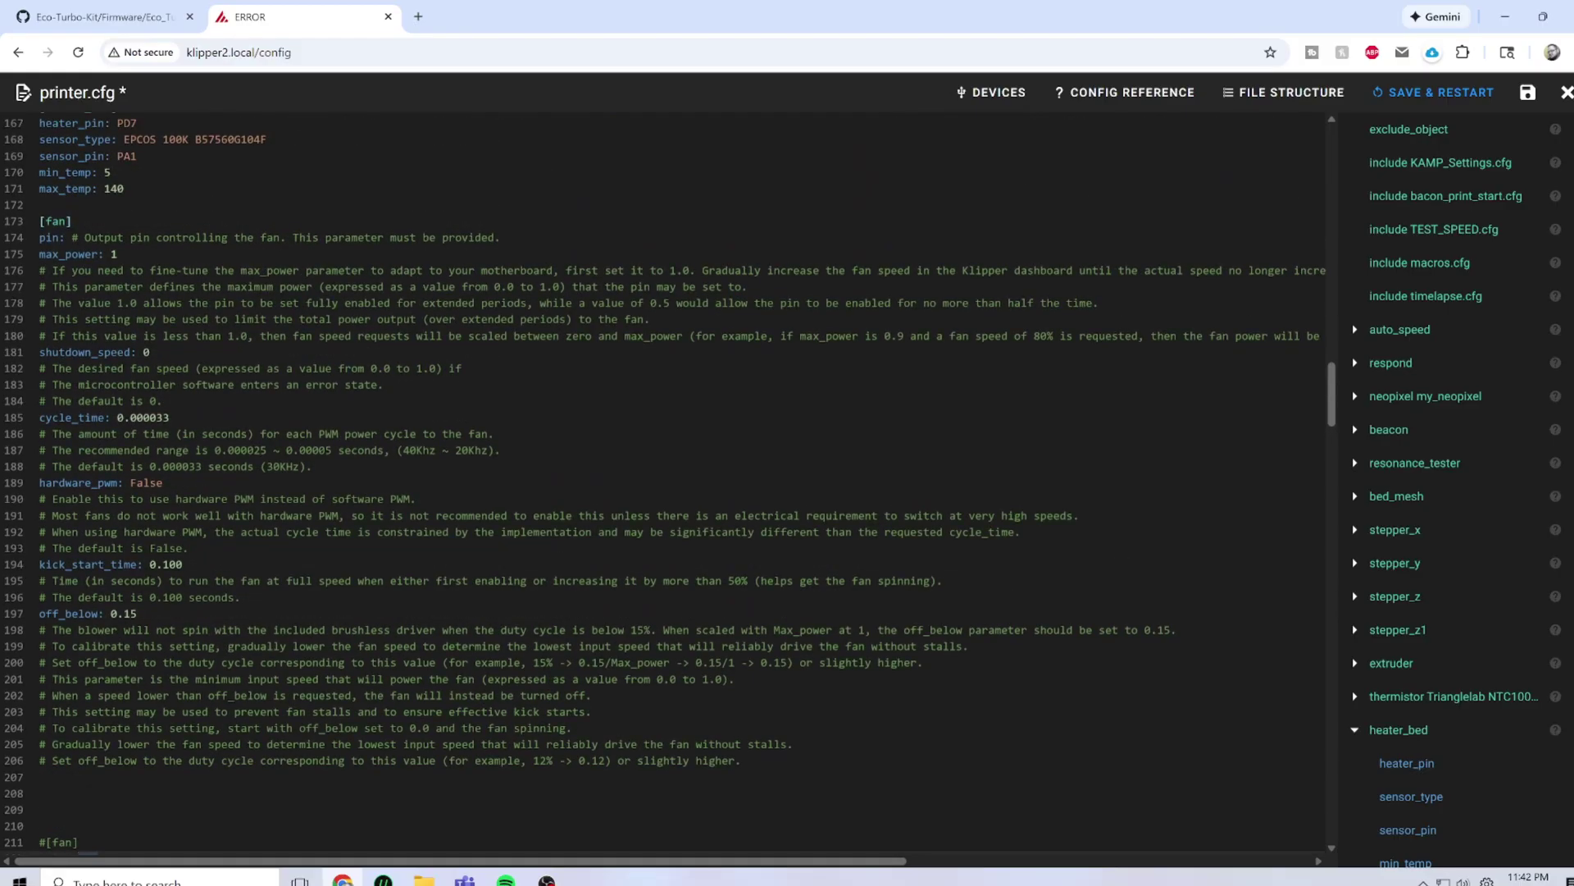
{"action": "left_click", "coordinate": [62, 237]}
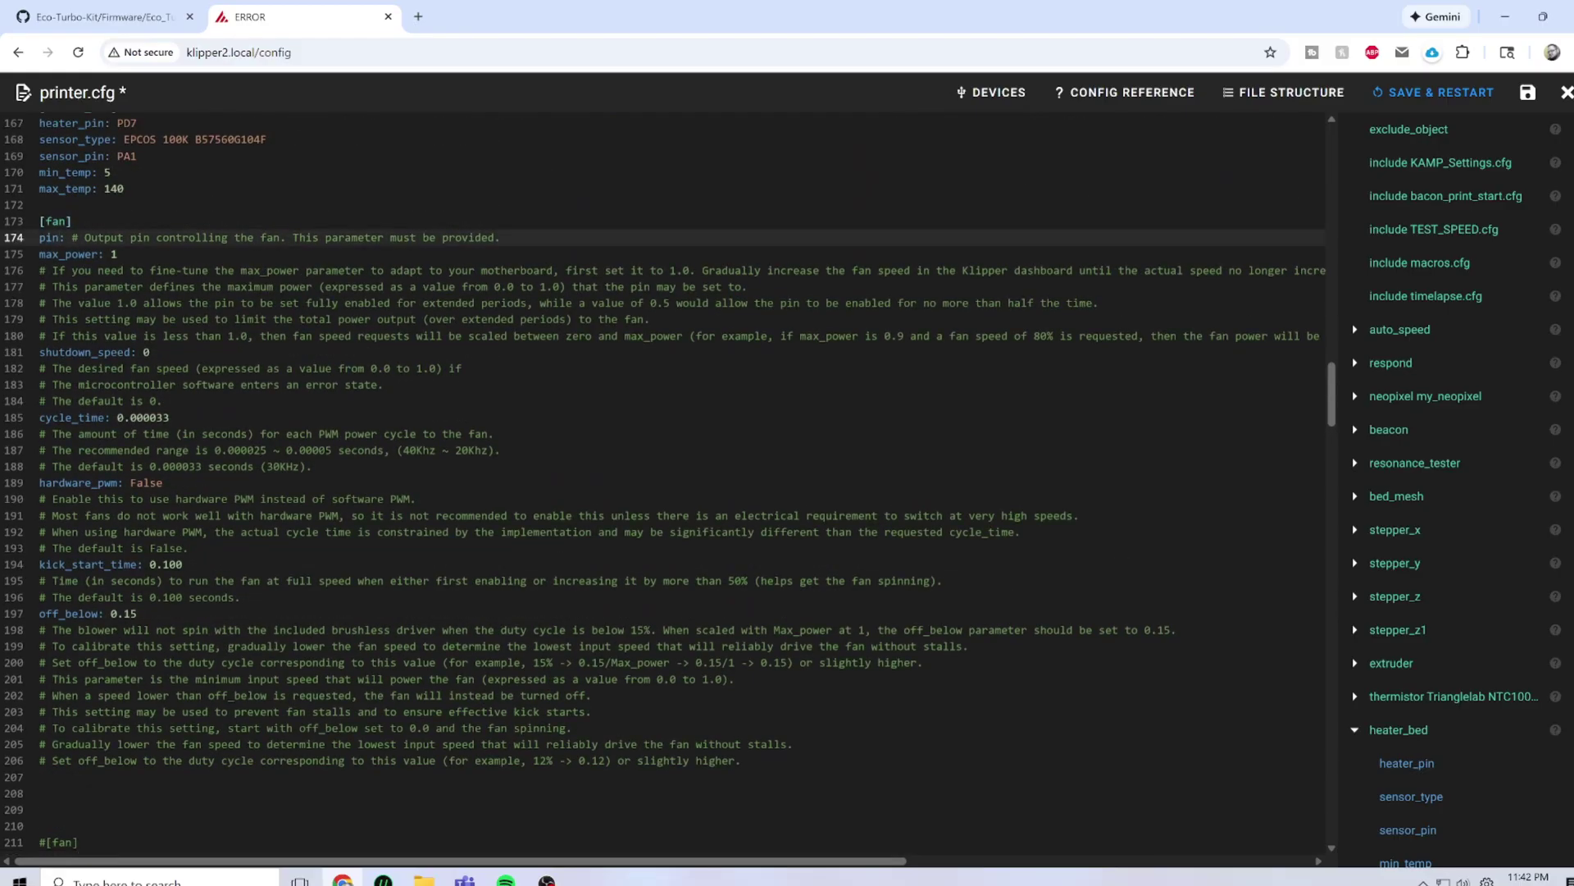
{"action": "left_click", "coordinate": [68, 253]}
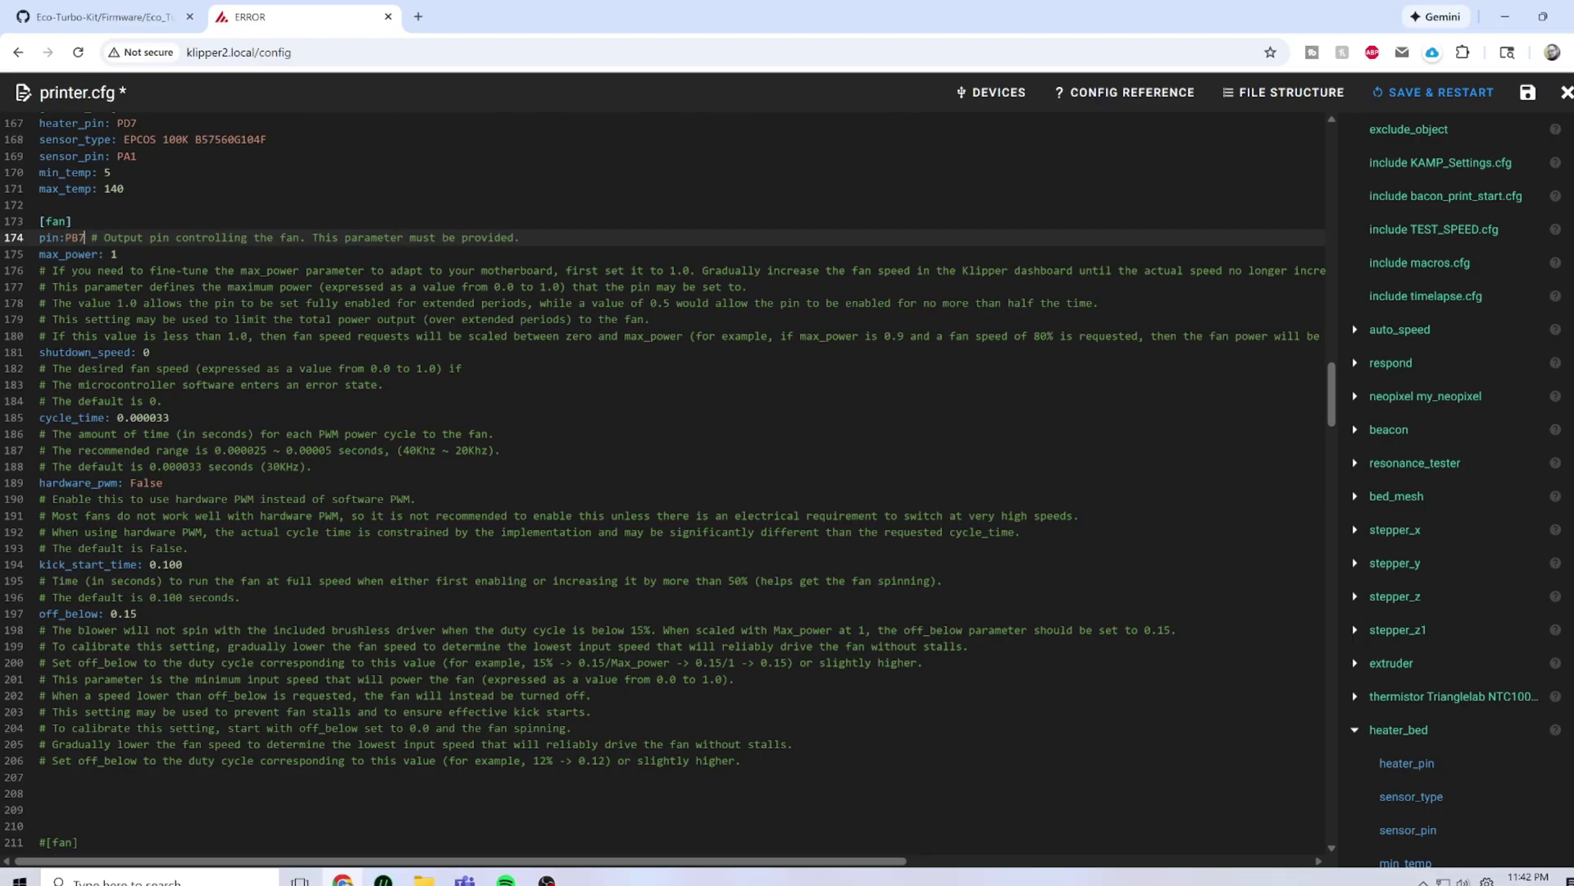
{"action": "scroll", "coordinate": [664, 484], "scroll_direction": "down", "scroll_amount": 1}
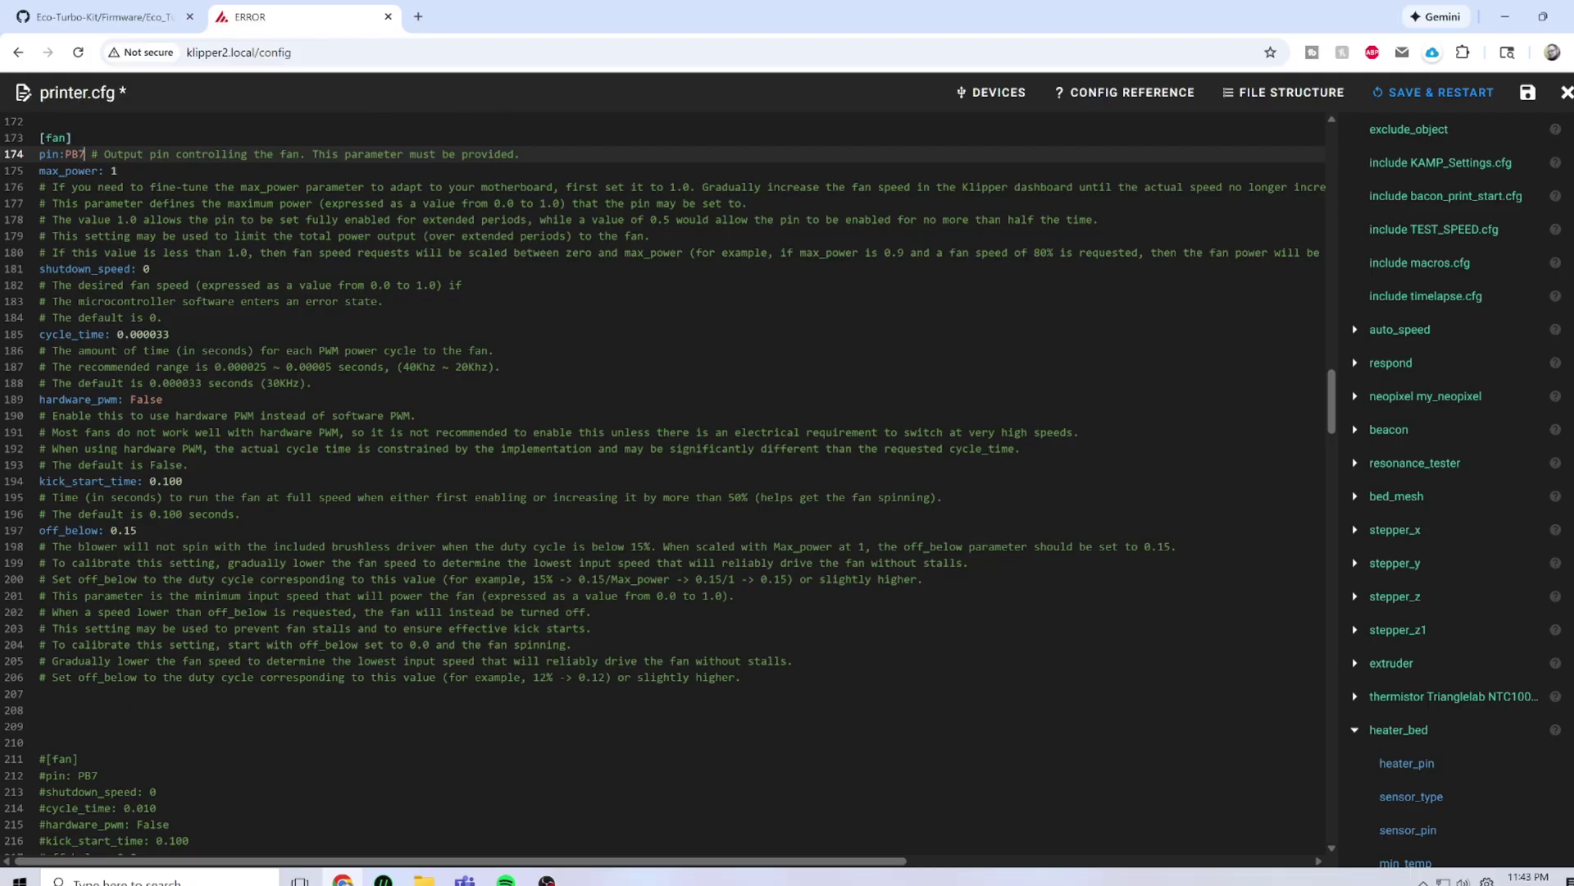
{"action": "left_click", "coordinate": [1399, 97]}
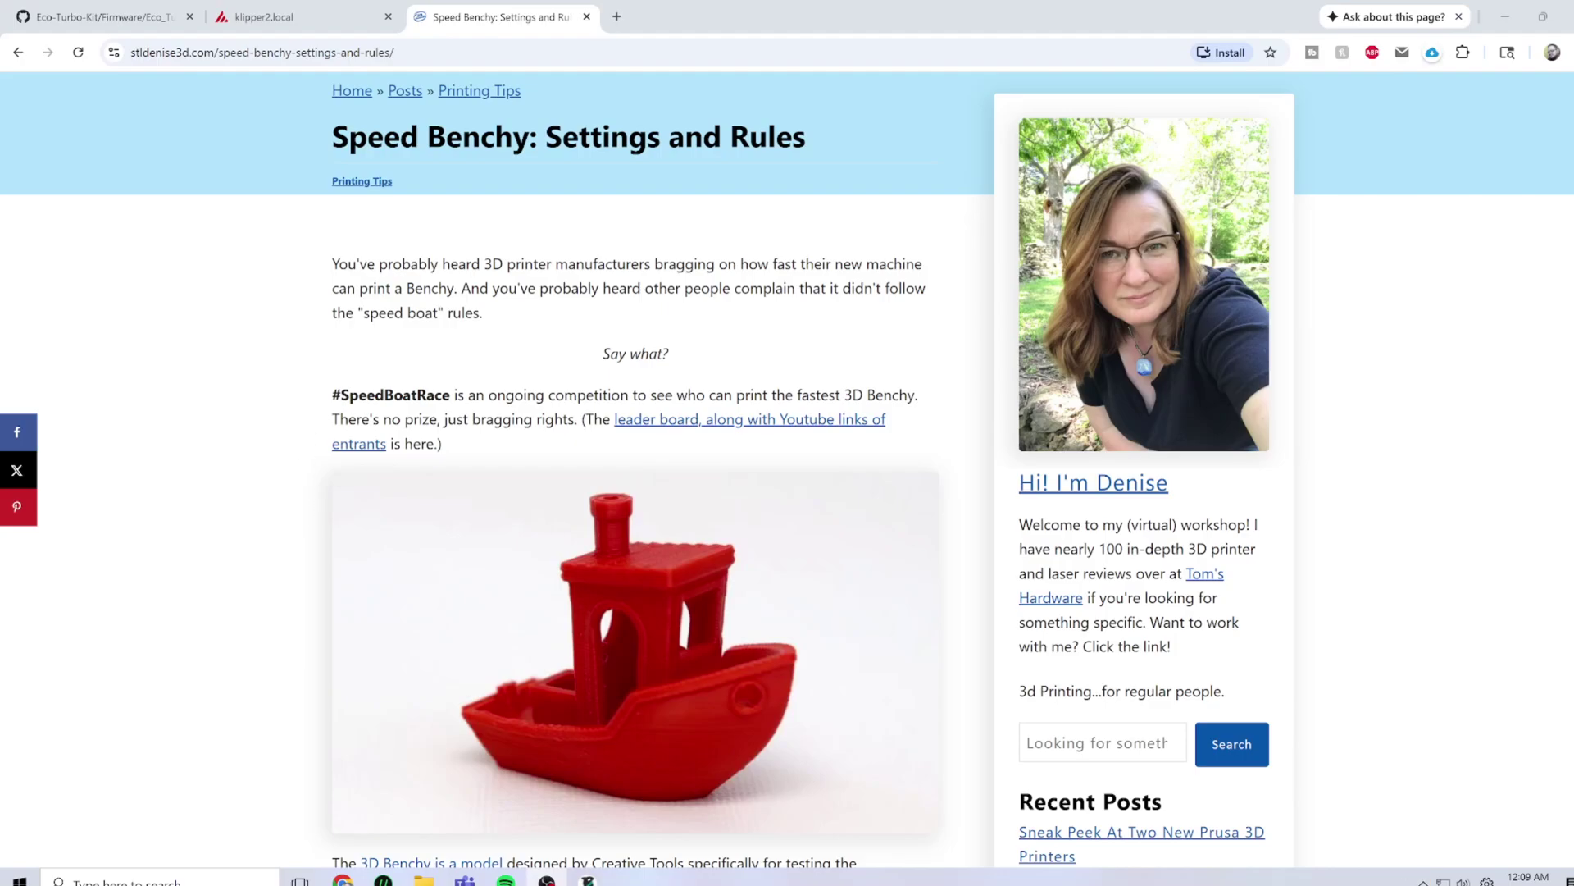
Highlight the Speed Benchy settings and rules list, then switch to Orca Slicer.
{"action": "scroll", "coordinate": [312, 440], "scroll_direction": "down", "scroll_amount": 10}
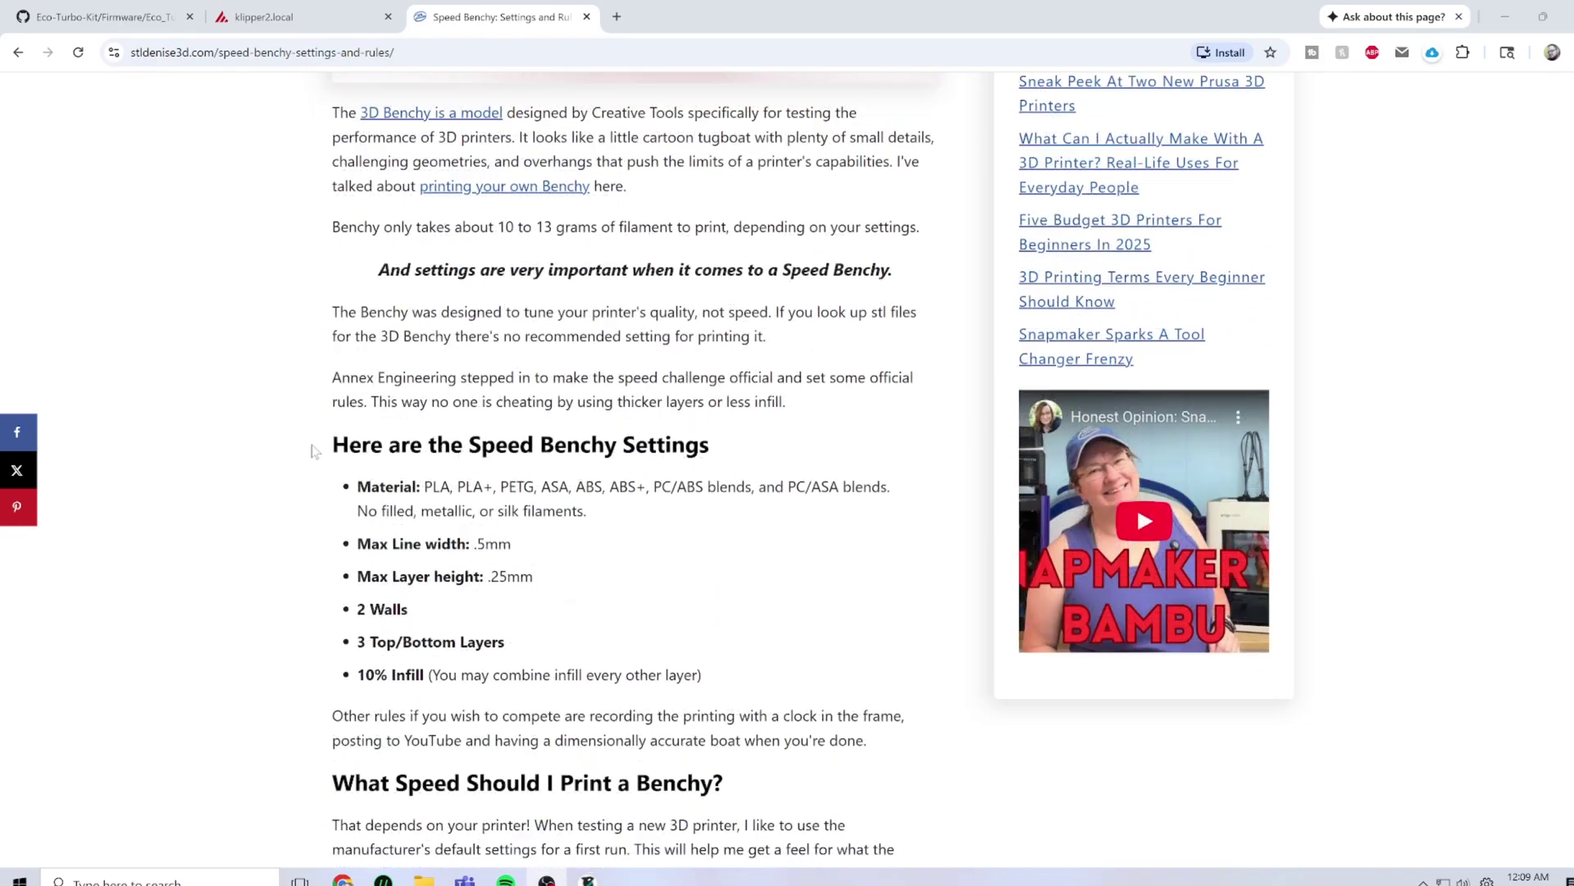
{"action": "left_click_drag", "start_coordinate": [339, 399], "coordinate": [712, 657]}
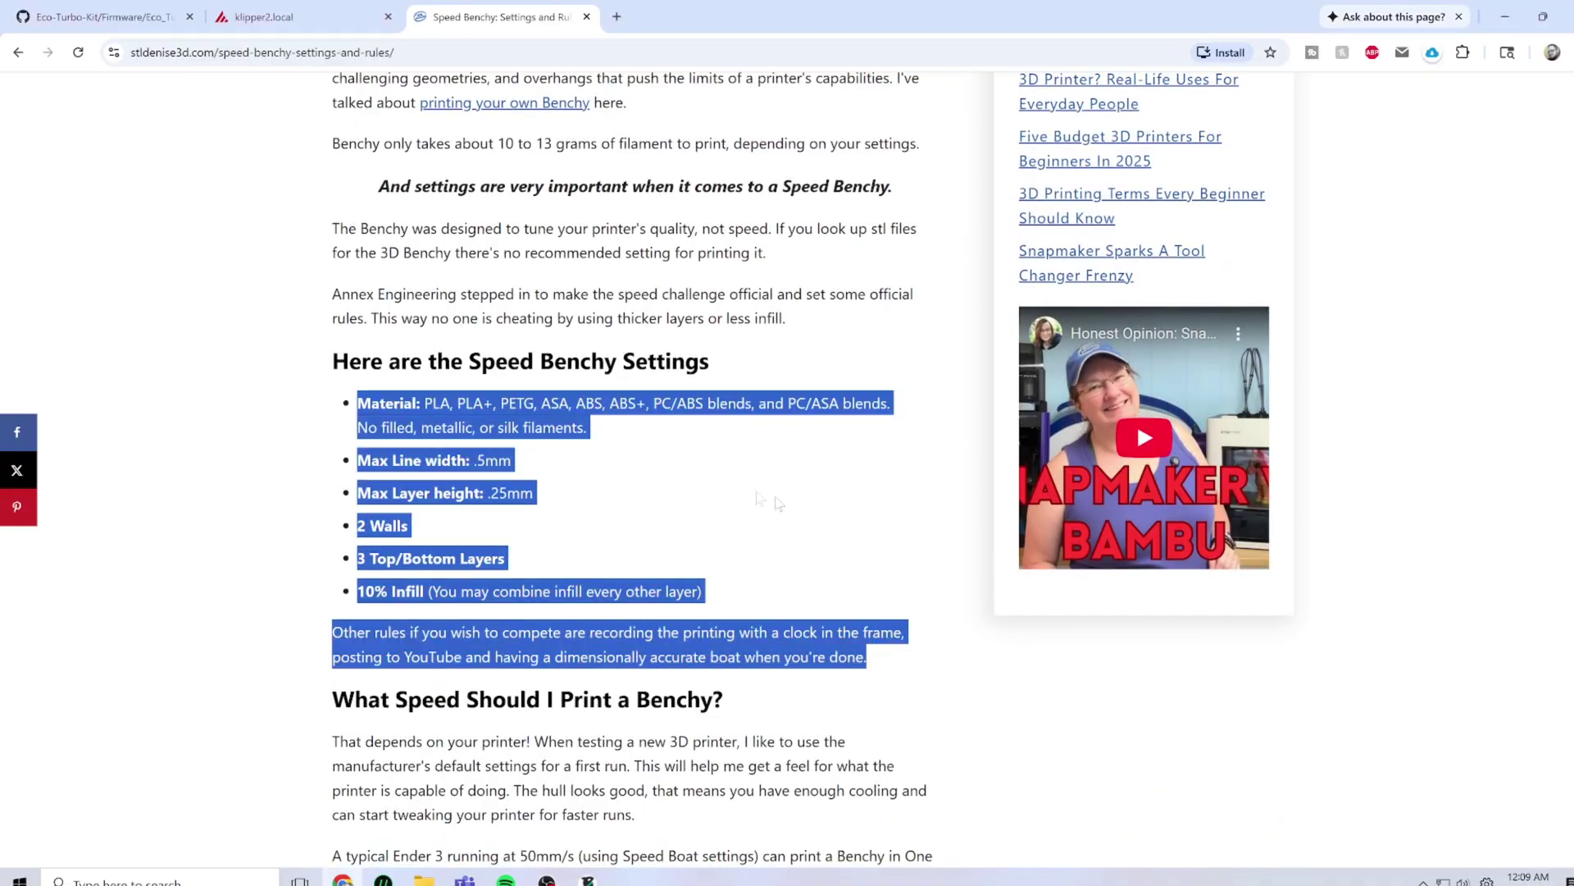
{"action": "key", "text": "alt+Tab"}
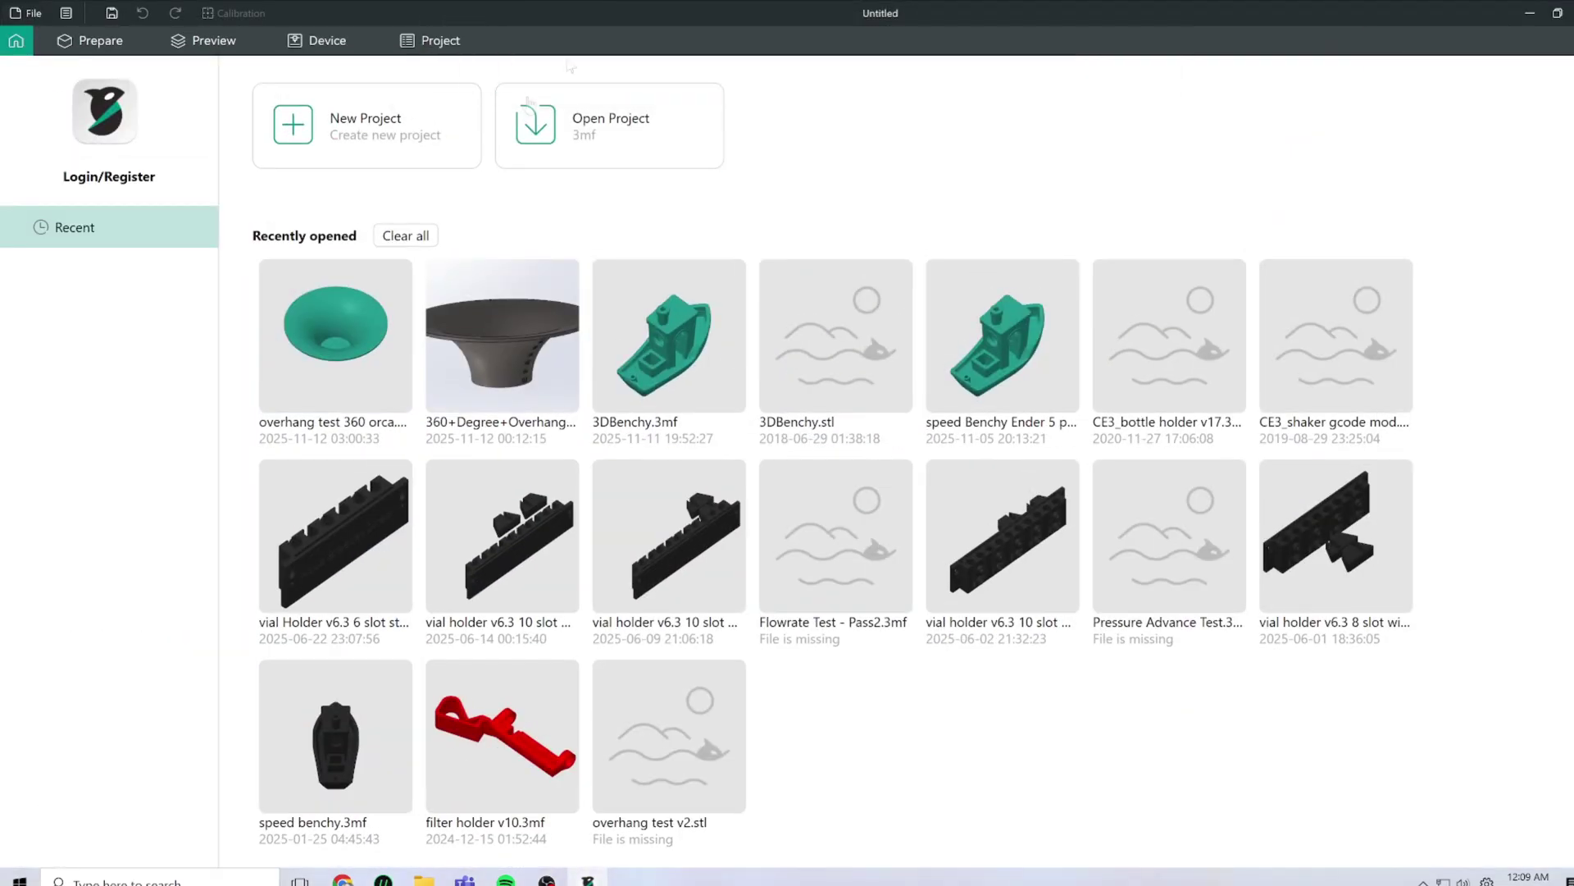
Open 3DBenchy.3mf and review its Speed Benchy Official process quality settings (0.25 mm layers, 0.5 widths).
{"action": "left_click", "coordinate": [677, 354]}
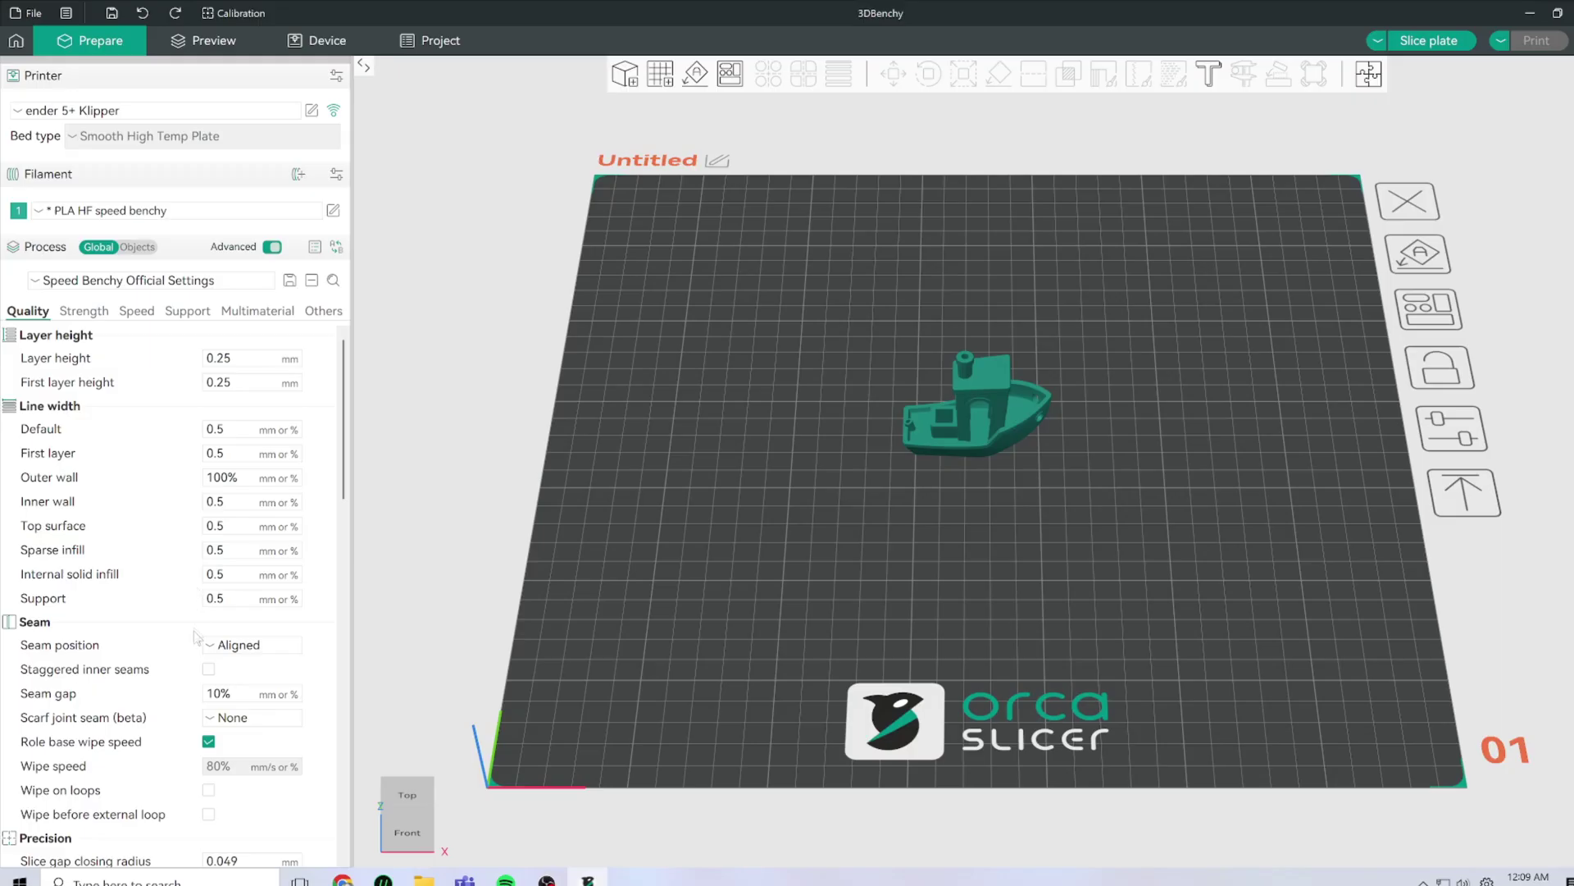
{"action": "scroll", "coordinate": [195, 636], "scroll_direction": "down", "scroll_amount": 5}
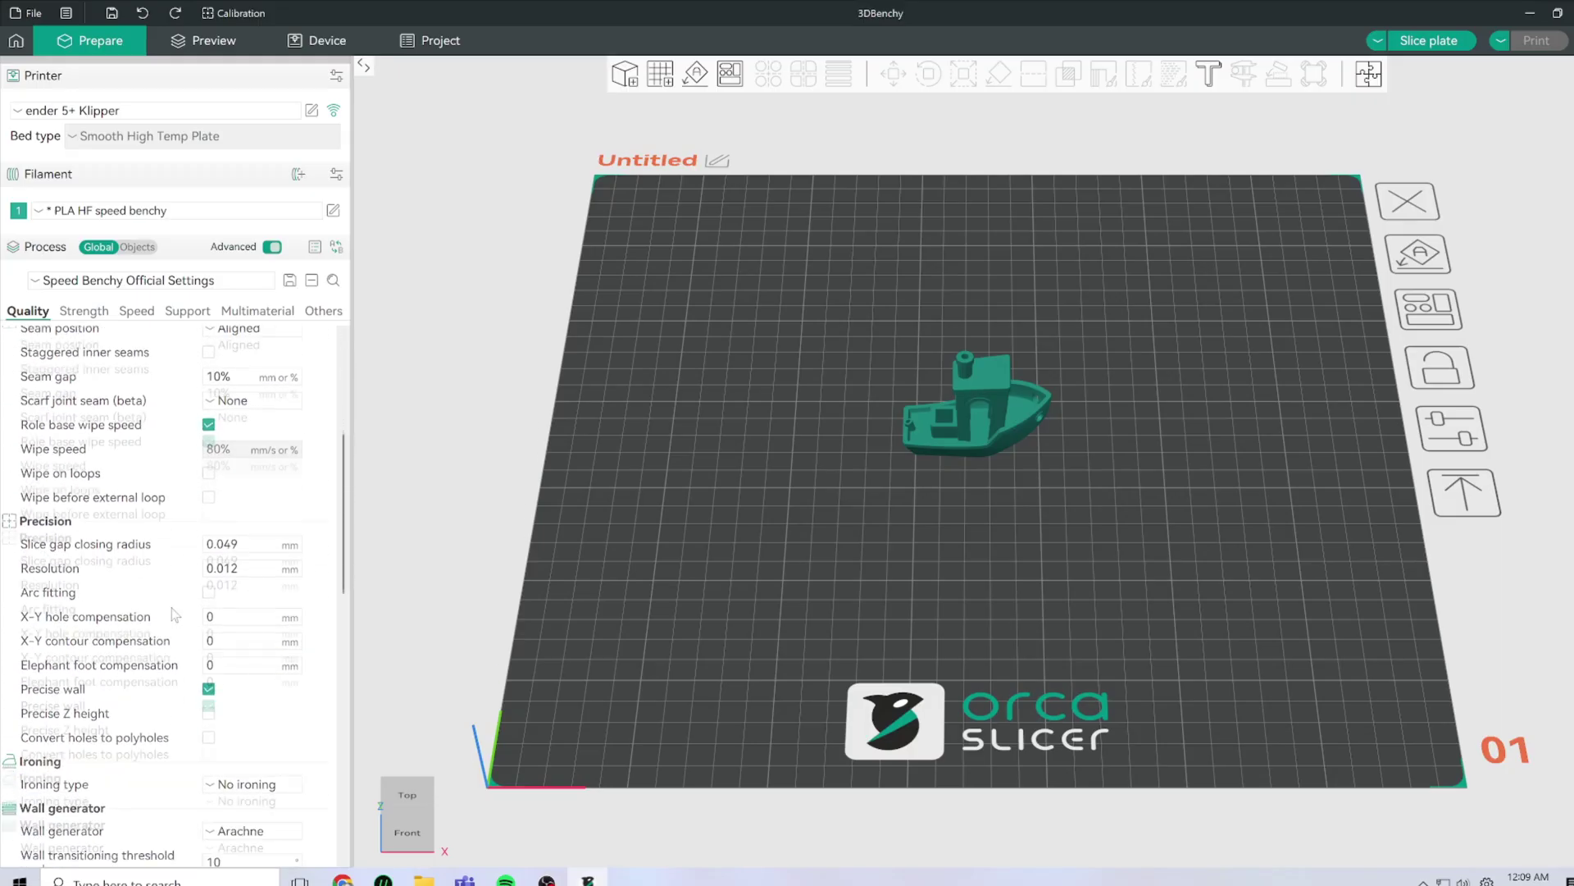
{"action": "scroll", "coordinate": [175, 615], "scroll_direction": "down", "scroll_amount": 6}
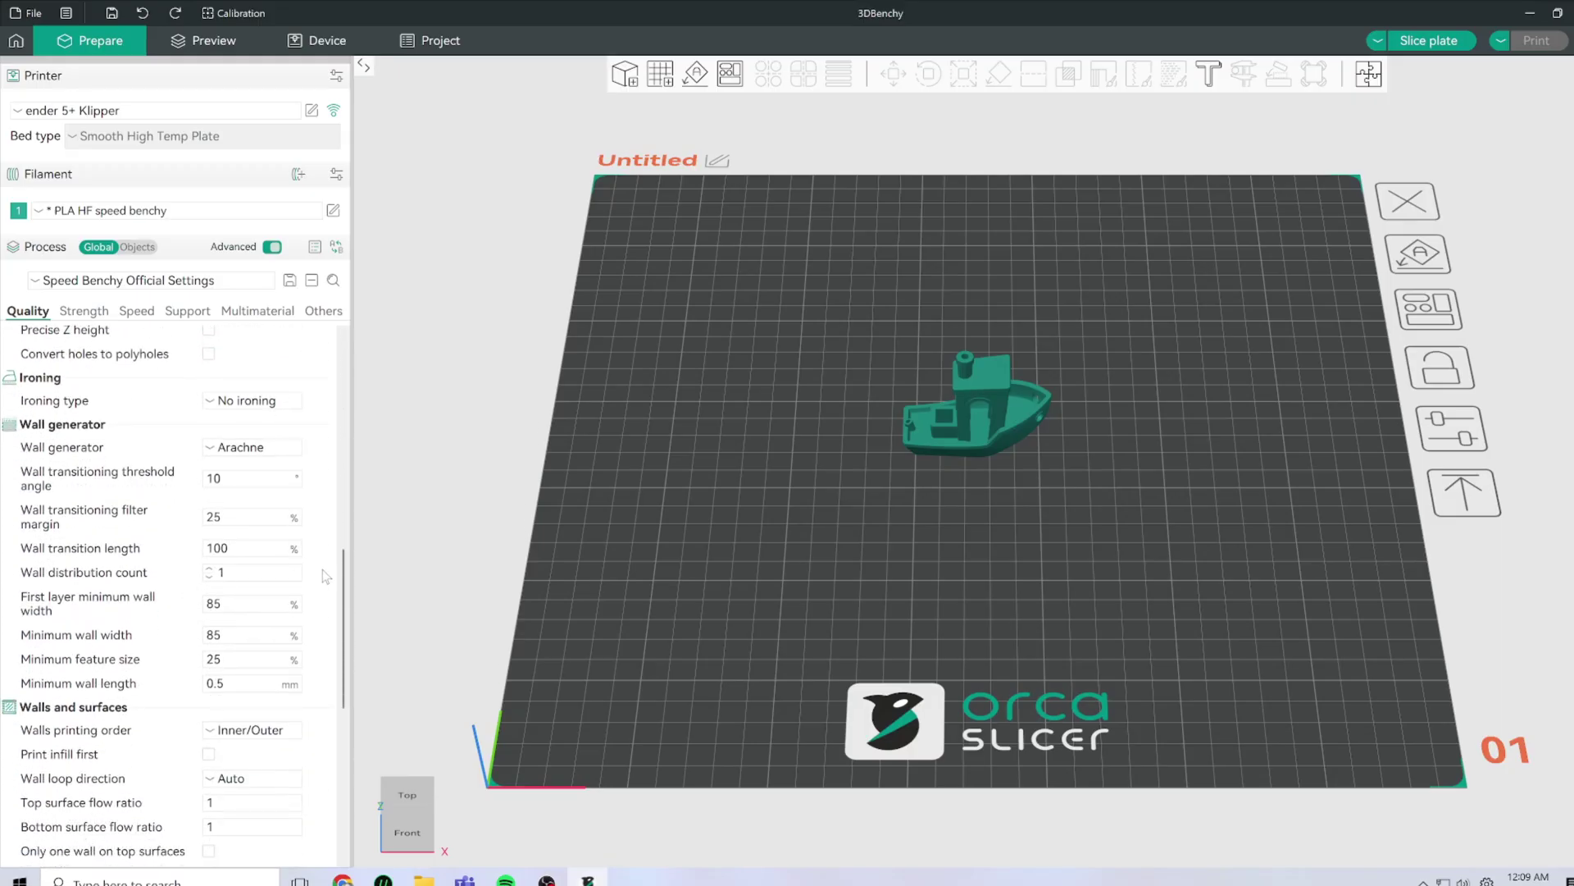
{"action": "left_click_drag", "start_coordinate": [347, 571], "coordinate": [351, 342]}
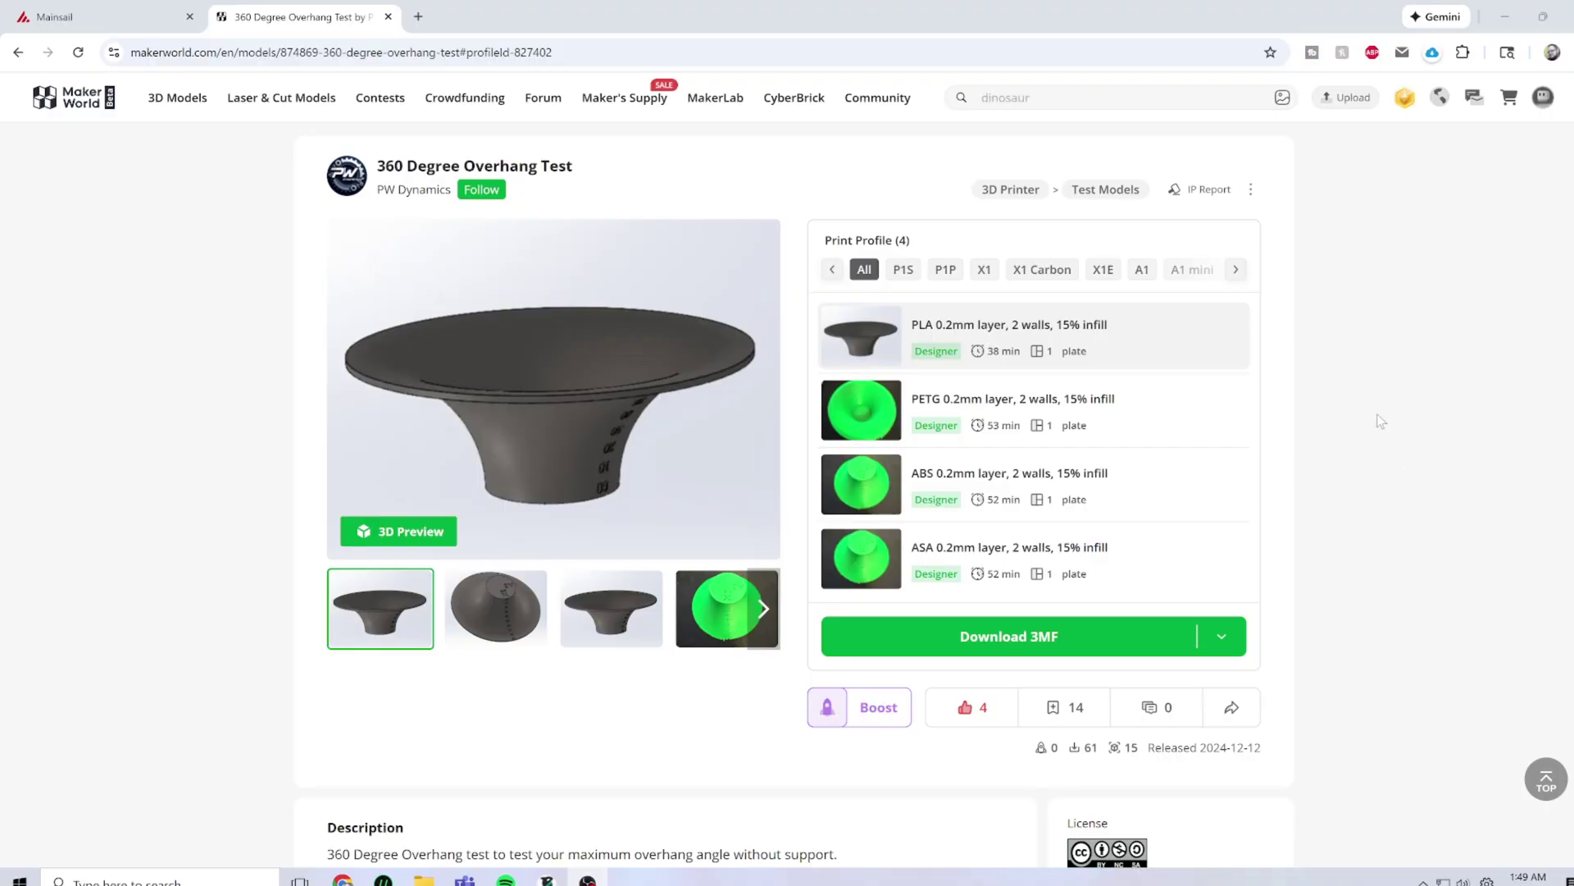
Look over the 360 Degree Overhang Test model page on MakerWorld.
{"action": "mouse_move", "coordinate": [413, 191]}
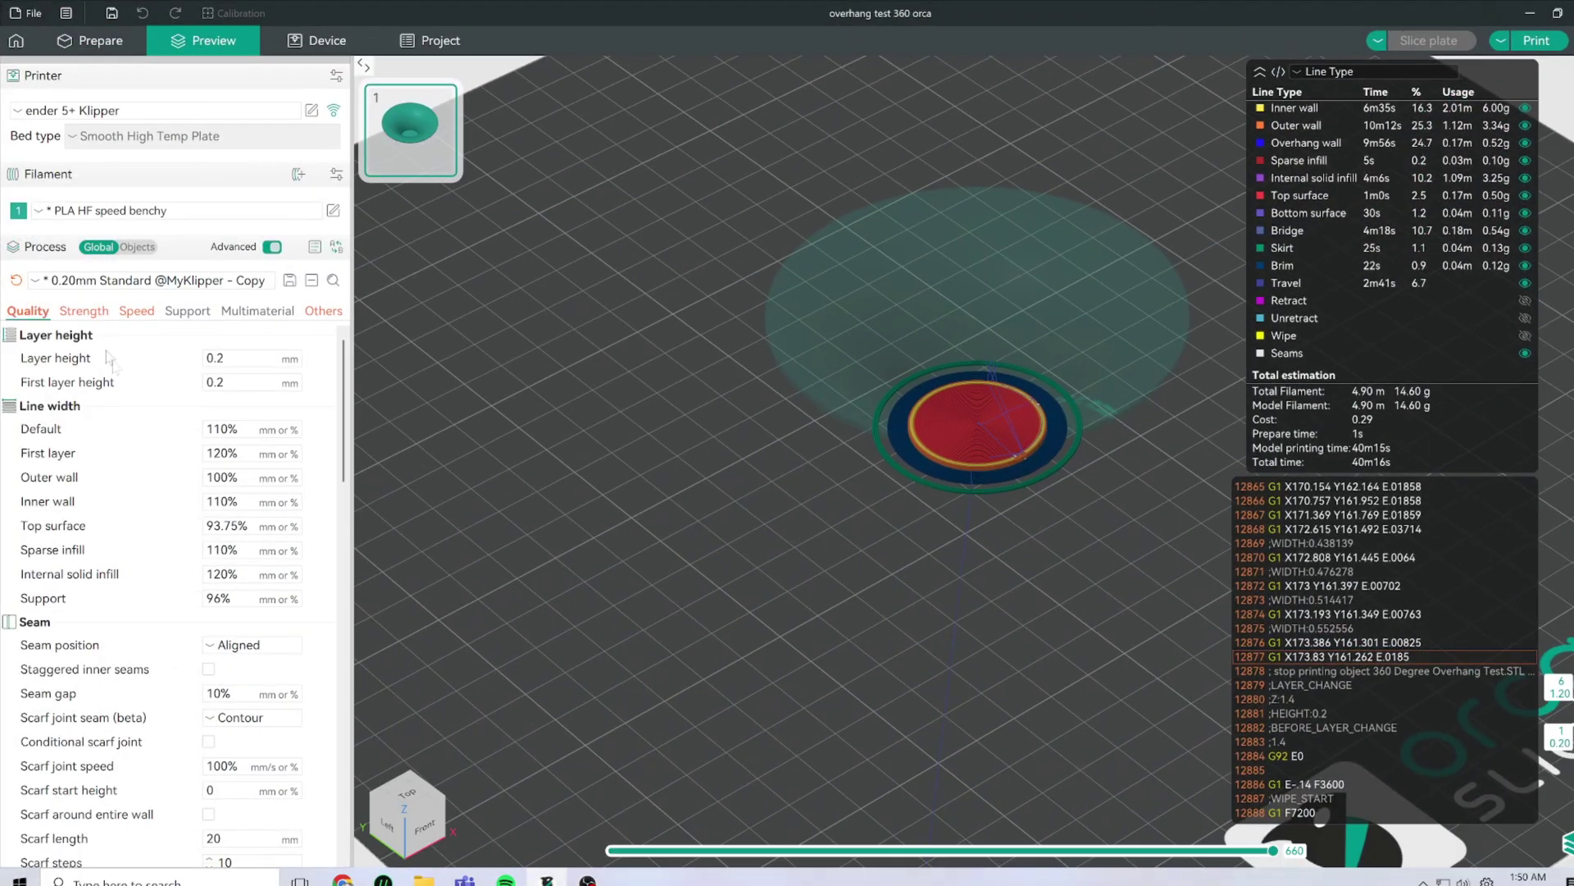
Show the process Speed settings down to the acceleration values (5000 mm/s² normal printing).
{"action": "left_click", "coordinate": [135, 312]}
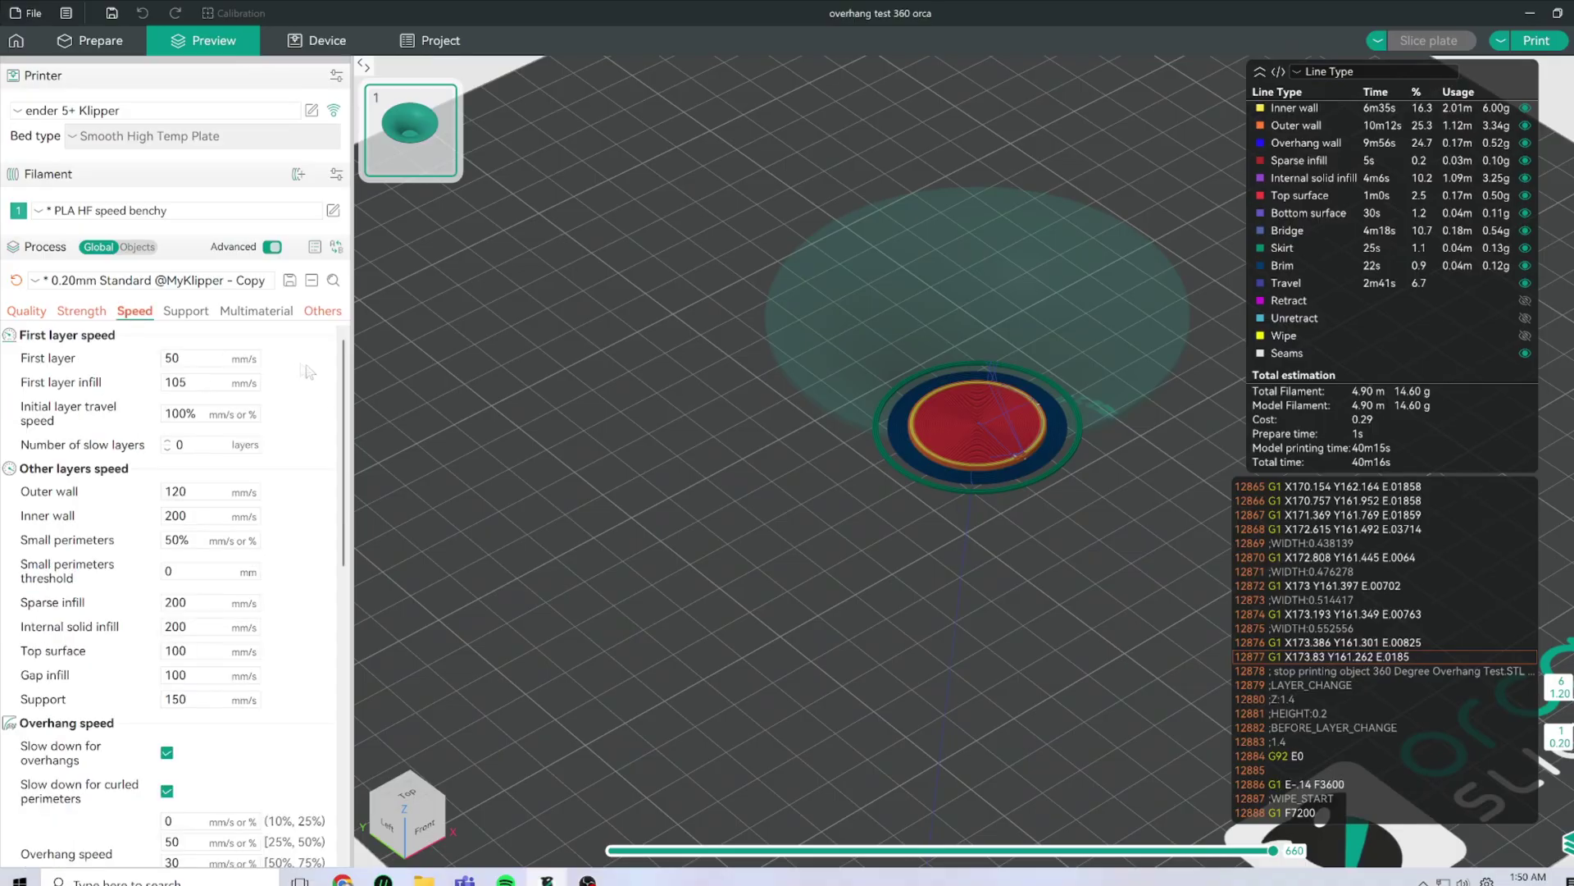
{"action": "scroll", "coordinate": [320, 426], "scroll_direction": "down", "scroll_amount": 5}
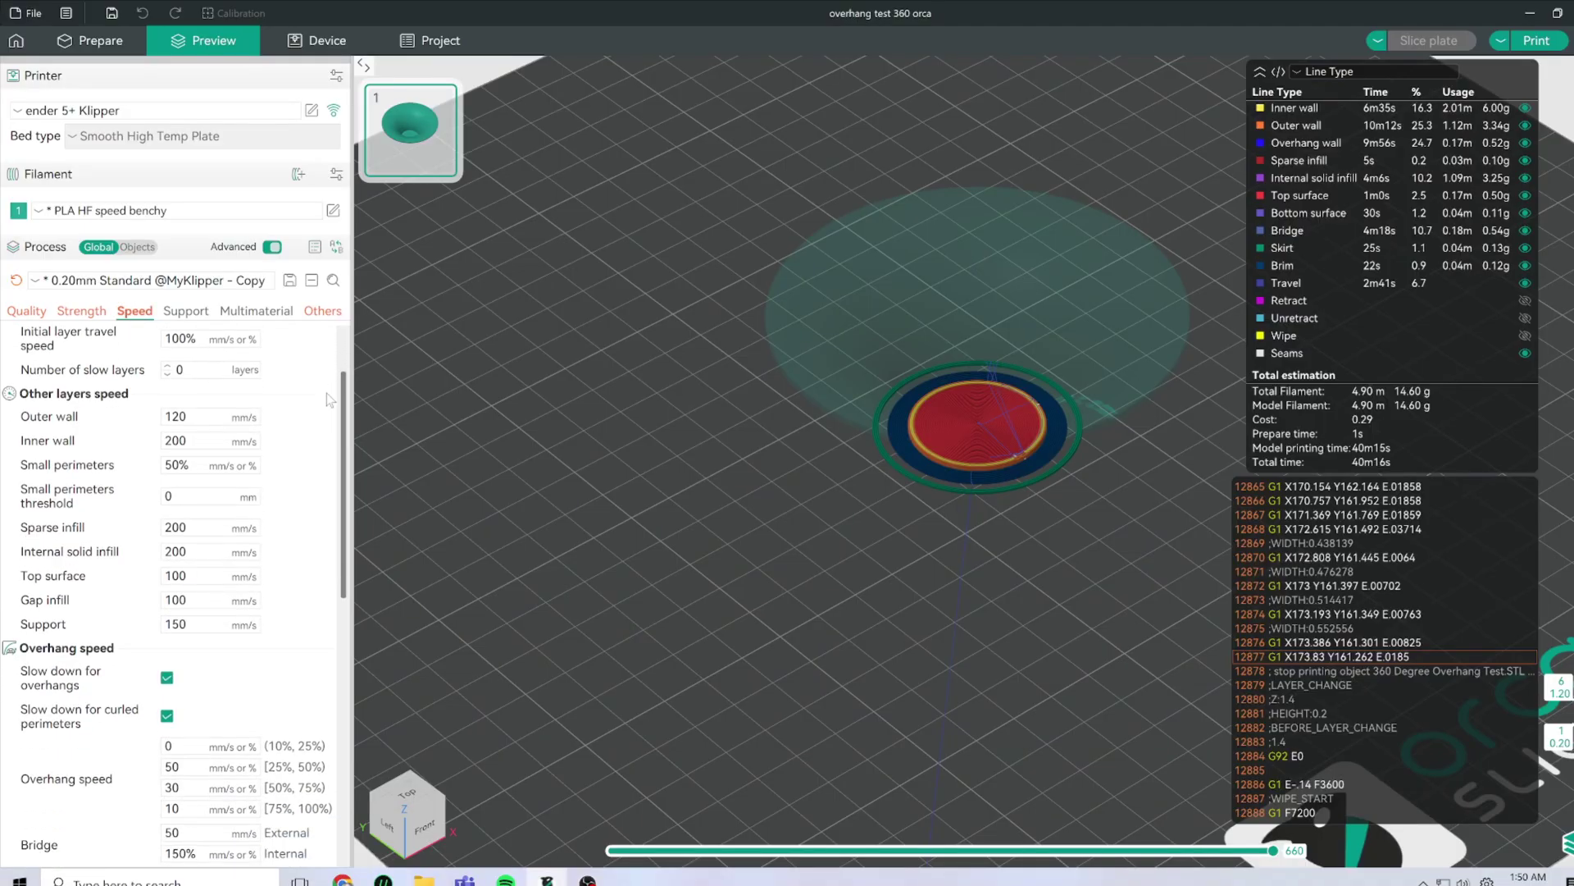
{"action": "scroll", "coordinate": [308, 465], "scroll_direction": "down", "scroll_amount": 9}
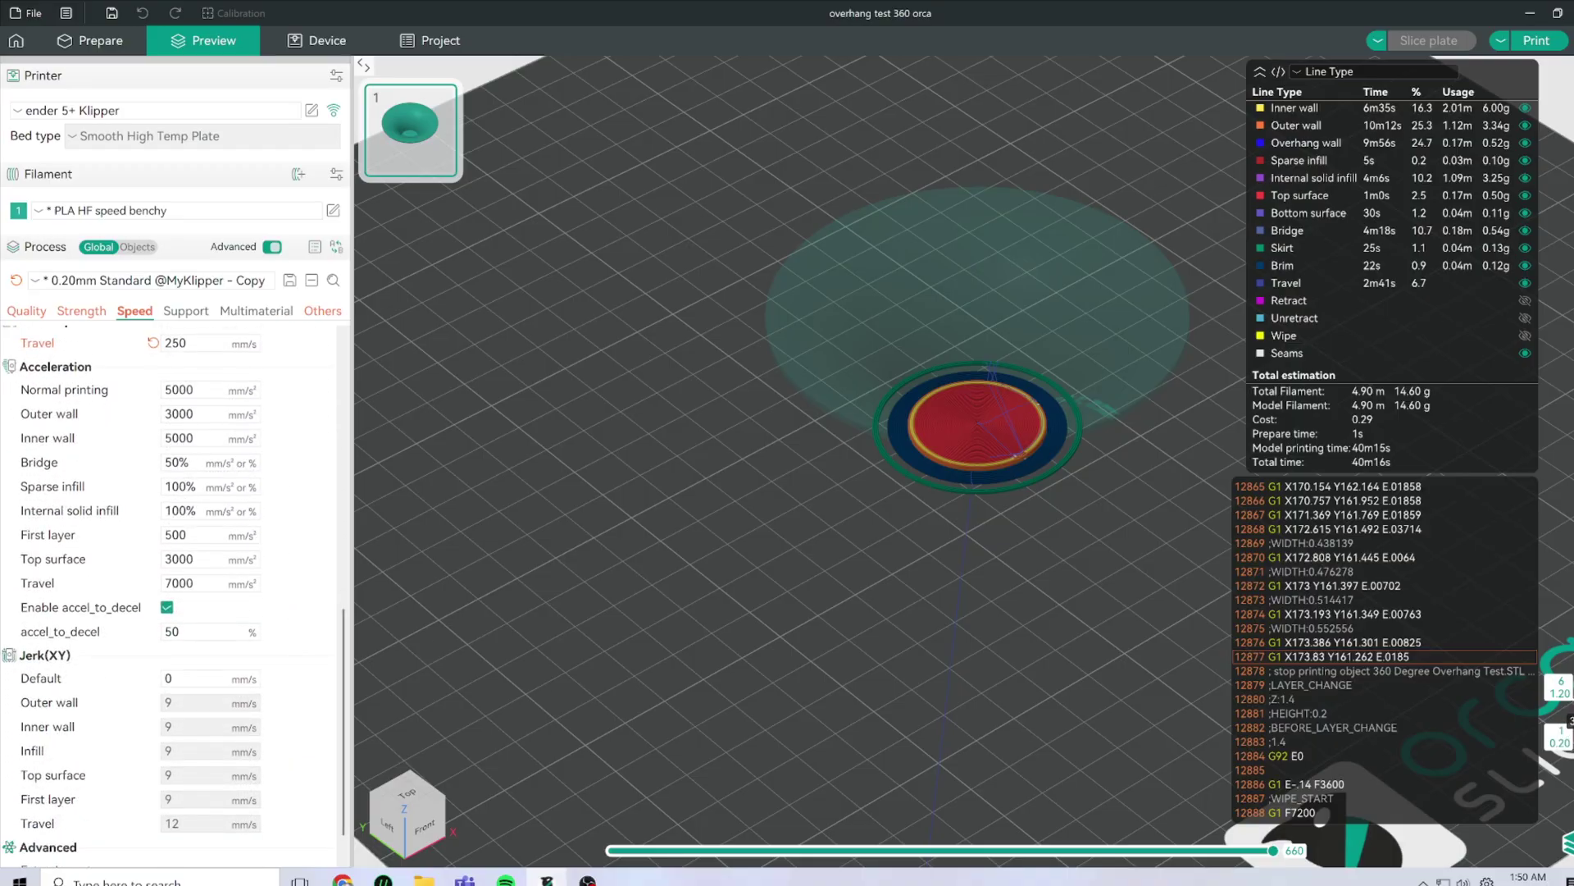
Raise the preview layer slider to the top layer at 28.60 mm.
{"action": "key", "text": "Up"}
{"action": "key", "text": "Up"}
{"action": "key", "text": "Up"}
{"action": "key", "text": "Up"}
{"action": "key", "text": "Up"}
{"action": "key", "text": "Up"}
{"action": "key", "text": "Up"}
{"action": "key", "text": "Up"}
{"action": "key", "text": "Up"}
{"action": "key", "text": "Up"}
{"action": "key", "text": "Up"}
{"action": "key", "text": "Up"}
{"action": "key", "text": "Up"}
{"action": "key", "text": "Up"}
{"action": "key", "text": "Up"}
{"action": "key", "text": "Up"}
{"action": "key", "text": "Up"}
{"action": "key", "text": "Up"}
{"action": "key", "text": "Up"}
{"action": "key", "text": "Up"}
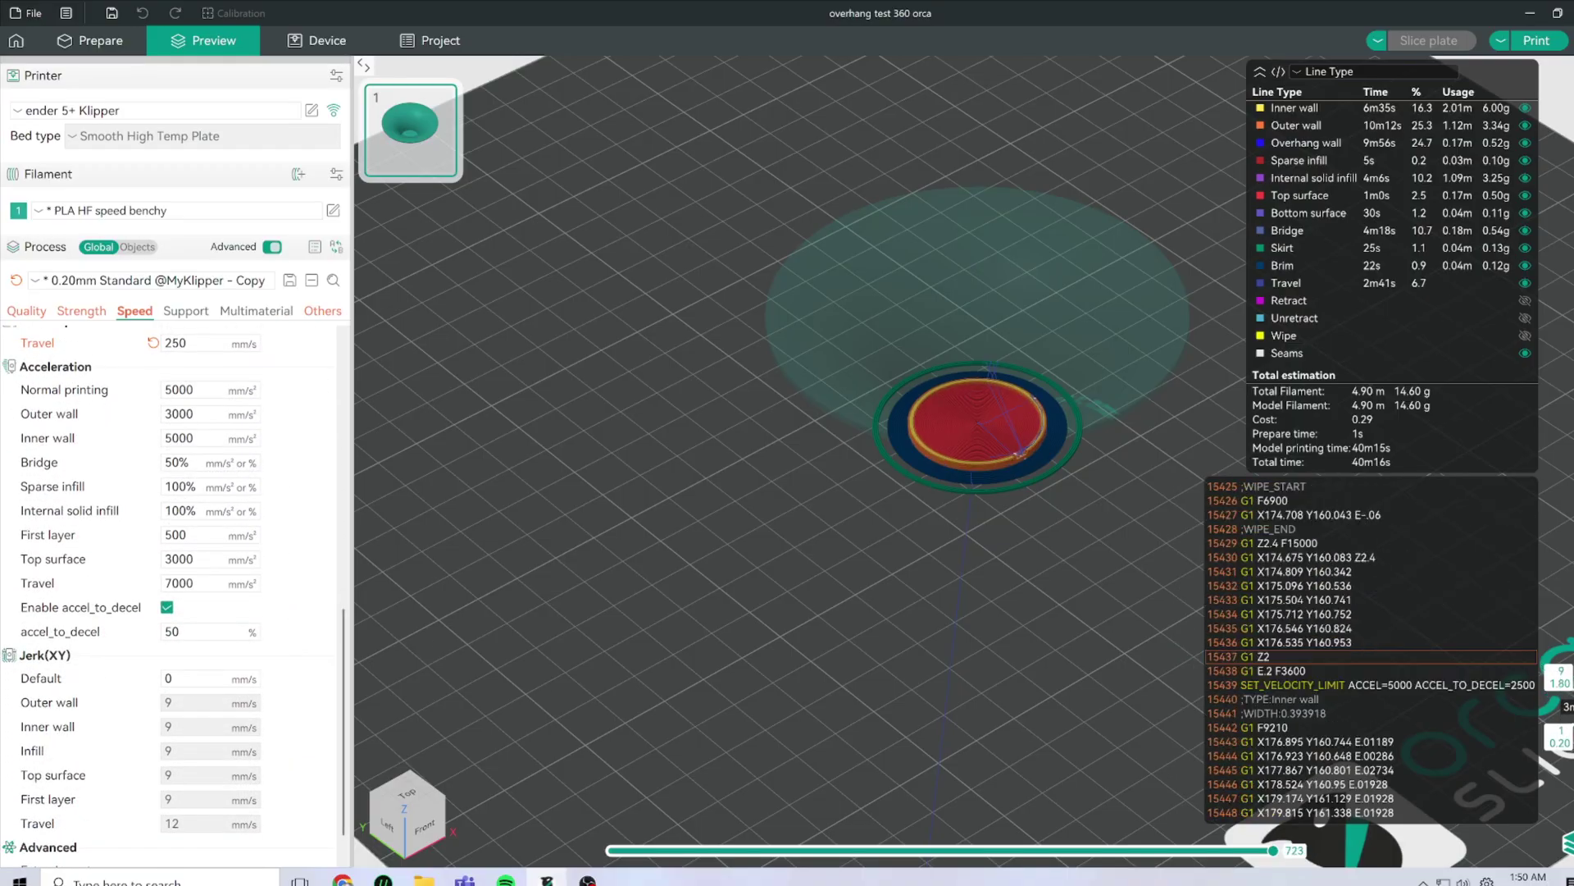
{"action": "key", "text": "Up"}
{"action": "key", "text": "Up"}
{"action": "key", "text": "Up"}
{"action": "key", "text": "Up"}
{"action": "key", "text": "Up"}
{"action": "key", "text": "Up"}
{"action": "key", "text": "Up"}
{"action": "key", "text": "Up"}
{"action": "key", "text": "Up"}
{"action": "key", "text": "Up"}
{"action": "key", "text": "Up"}
{"action": "key", "text": "Up"}
{"action": "key", "text": "Up"}
{"action": "key", "text": "Up"}
{"action": "key", "text": "Up"}
{"action": "key", "text": "Up"}
{"action": "key", "text": "Up"}
{"action": "key", "text": "Up"}
{"action": "key", "text": "Up"}
{"action": "key", "text": "Up"}
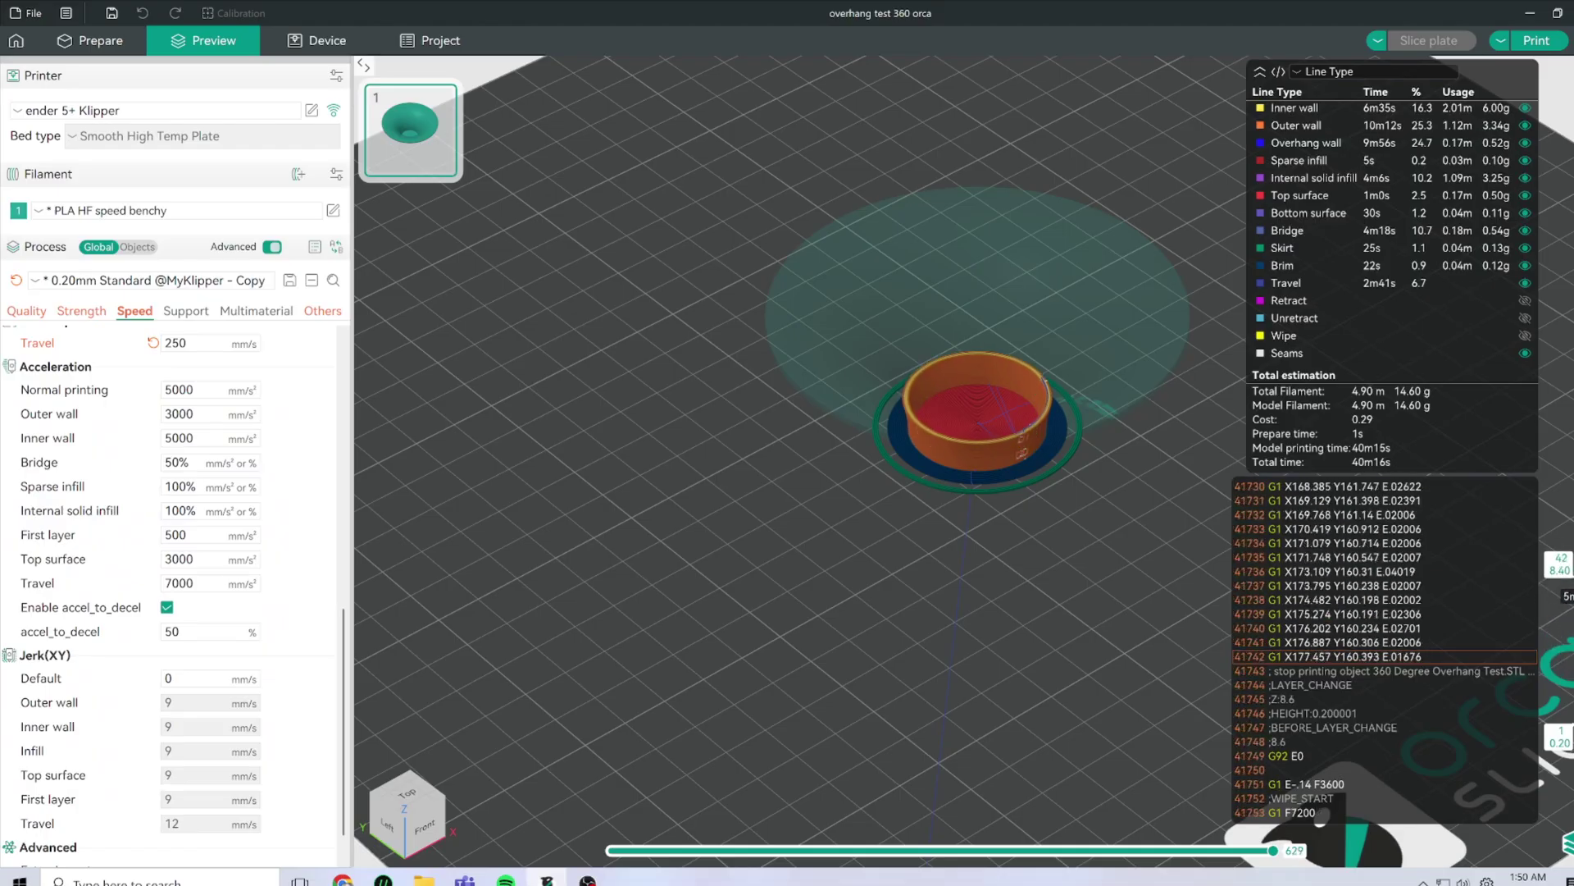
{"action": "key", "text": "Up"}
{"action": "key", "text": "Up"}
{"action": "key", "text": "Up"}
{"action": "key", "text": "Up"}
{"action": "key", "text": "Up"}
{"action": "key", "text": "Up"}
{"action": "key", "text": "Up"}
{"action": "key", "text": "Up"}
{"action": "key", "text": "Up"}
{"action": "key", "text": "Up"}
{"action": "key", "text": "Up"}
{"action": "key", "text": "Up"}
{"action": "key", "text": "Up"}
{"action": "key", "text": "Up"}
{"action": "key", "text": "Up"}
{"action": "key", "text": "Up"}
{"action": "key", "text": "Up"}
{"action": "key", "text": "Up"}
{"action": "key", "text": "Up"}
{"action": "key", "text": "Up"}
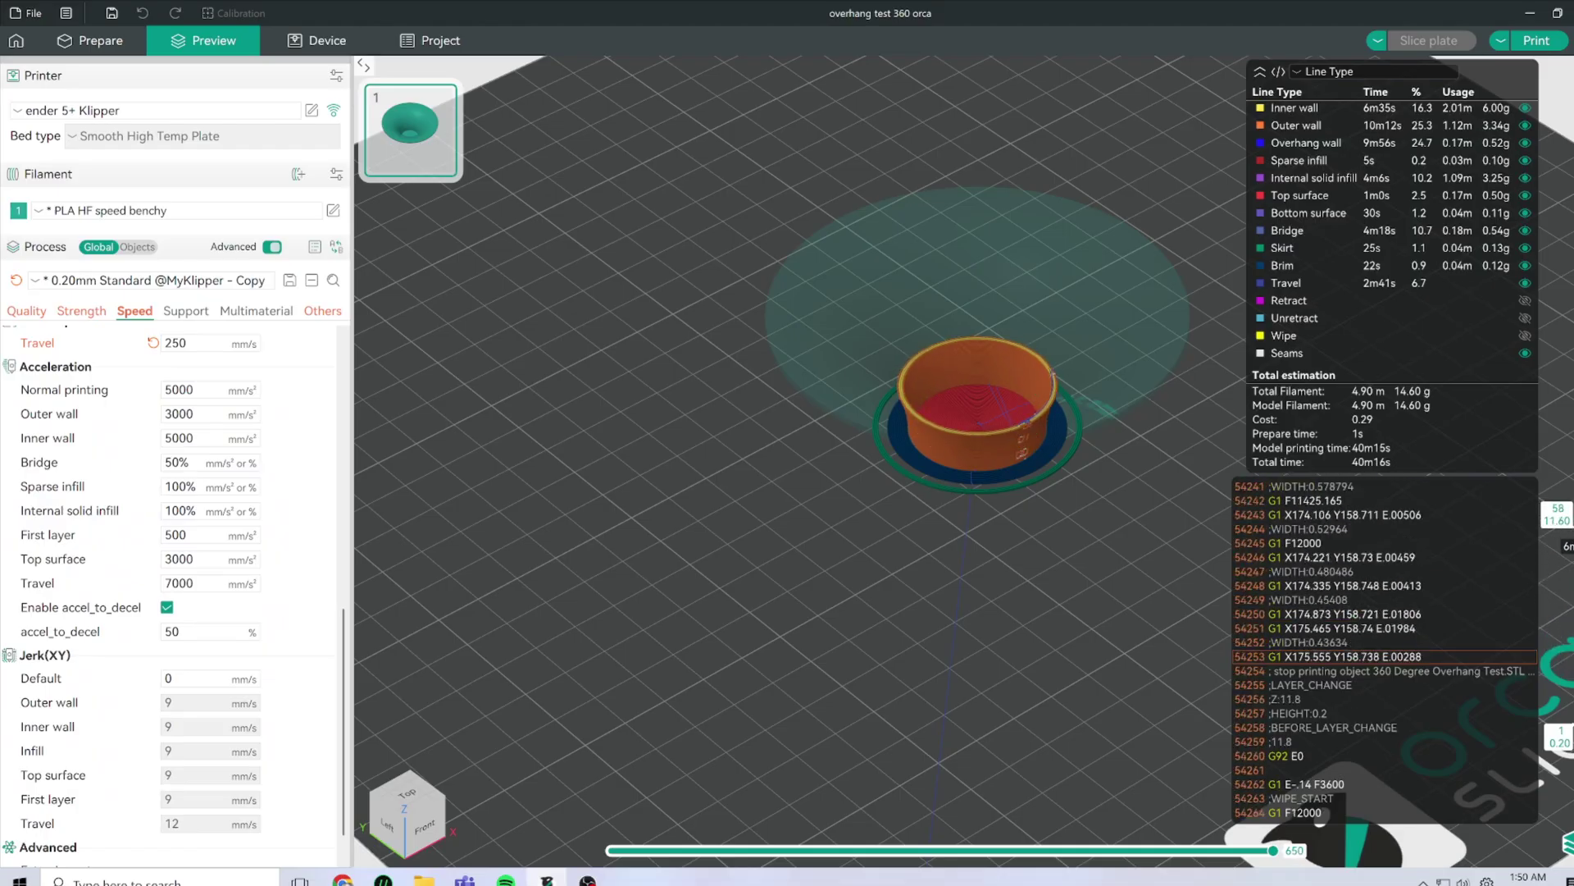
{"action": "key", "text": "Up"}
{"action": "key", "text": "Up"}
{"action": "key", "text": "Up"}
{"action": "key", "text": "Up"}
{"action": "key", "text": "Up"}
{"action": "key", "text": "Up"}
{"action": "key", "text": "Up"}
{"action": "key", "text": "Up"}
{"action": "key", "text": "Up"}
{"action": "key", "text": "Up"}
{"action": "key", "text": "Up"}
{"action": "key", "text": "Up"}
{"action": "key", "text": "Up"}
{"action": "key", "text": "Up"}
{"action": "key", "text": "Up"}
{"action": "key", "text": "Up"}
{"action": "key", "text": "Up"}
{"action": "key", "text": "Up"}
{"action": "key", "text": "Up"}
{"action": "key", "text": "Up"}
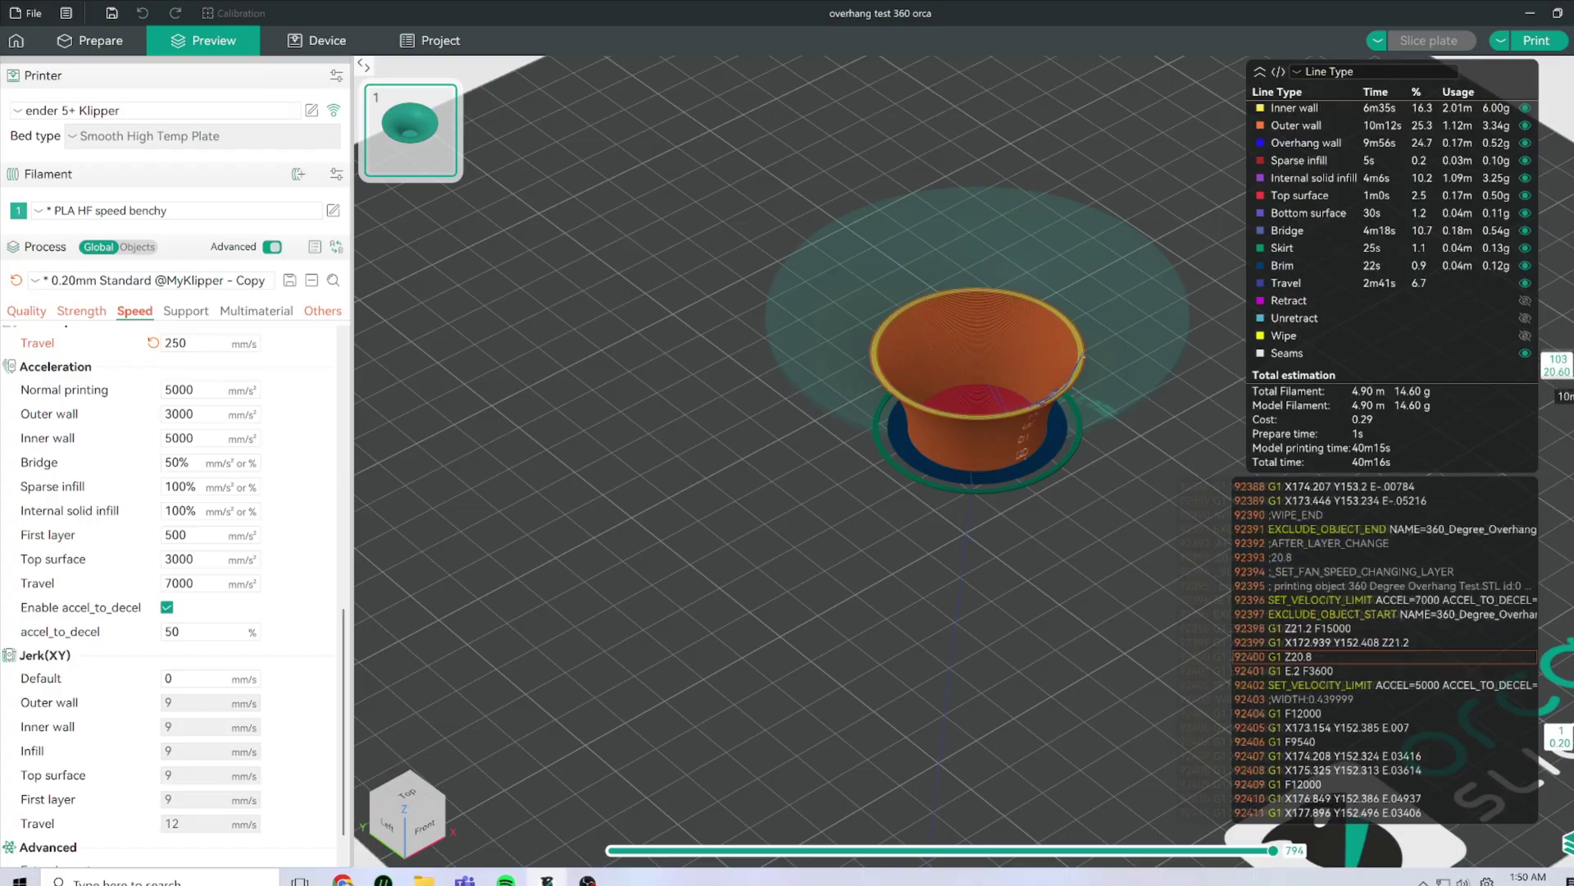
{"action": "key", "text": "Up"}
{"action": "key", "text": "Up"}
{"action": "key", "text": "Up"}
{"action": "key", "text": "Up"}
{"action": "key", "text": "Up"}
{"action": "key", "text": "3"}
{"action": "key", "text": "Up"}
{"action": "key", "text": "Up"}
{"action": "key", "text": "Up"}
{"action": "key", "text": "Up"}
{"action": "key", "text": "Up"}
{"action": "key", "text": "Up"}
{"action": "key", "text": "Up"}
{"action": "key", "text": "Up"}
{"action": "key", "text": "Up"}
{"action": "key", "text": "Up"}
{"action": "key", "text": "Up"}
{"action": "key", "text": "Up"}
{"action": "key", "text": "Up"}
{"action": "key", "text": "Up"}
{"action": "key", "text": "Up"}
{"action": "key", "text": "Up"}
{"action": "key", "text": "Up"}
{"action": "key", "text": "Up"}
{"action": "key", "text": "Up"}
{"action": "key", "text": "Up"}
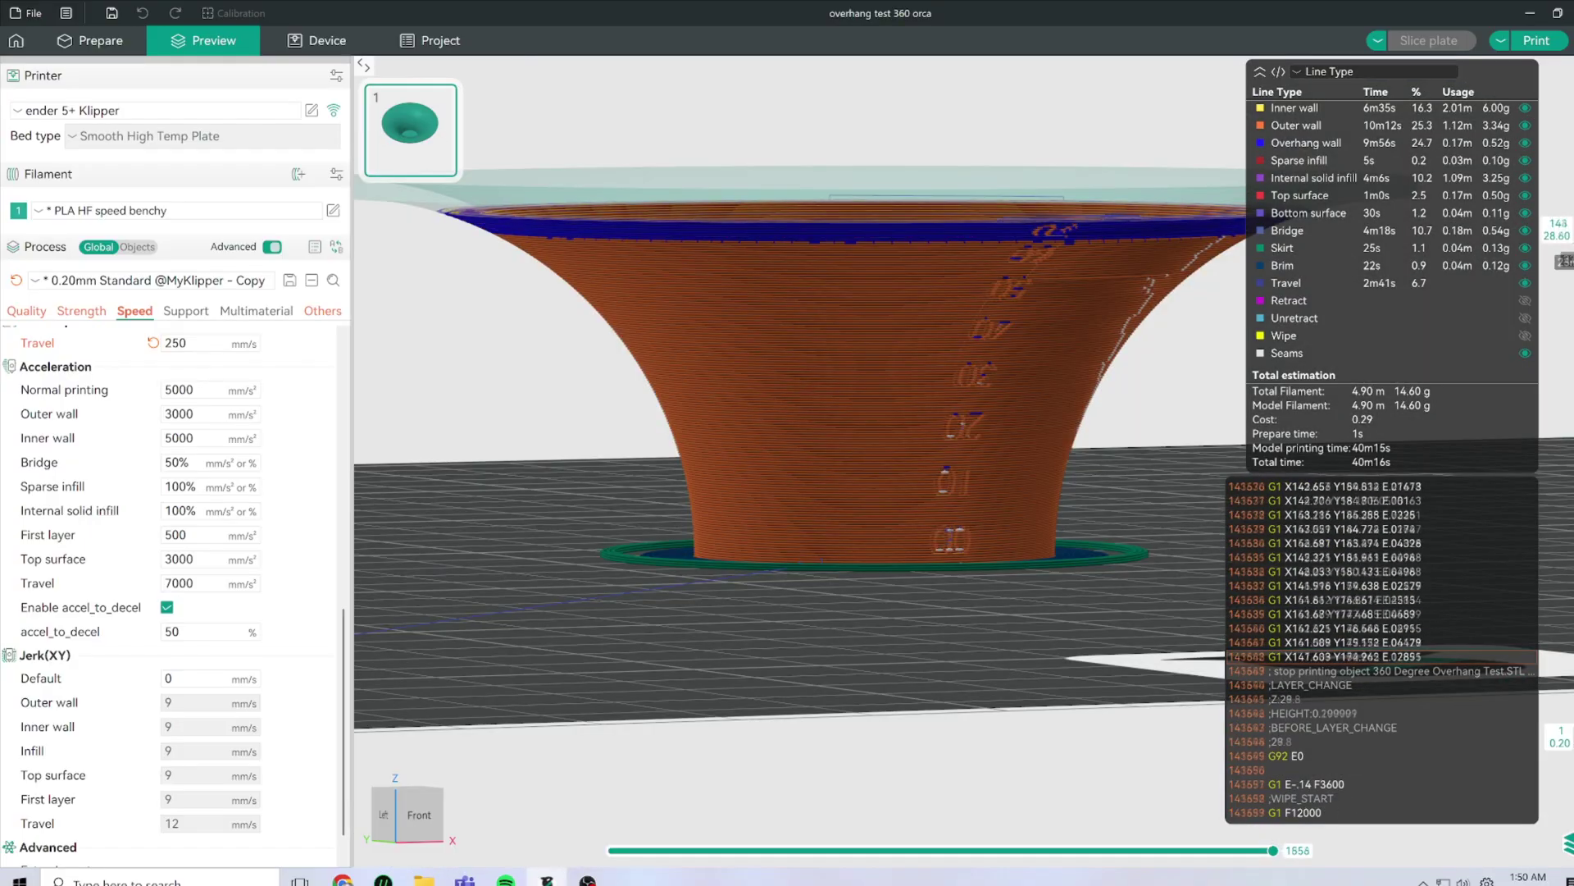